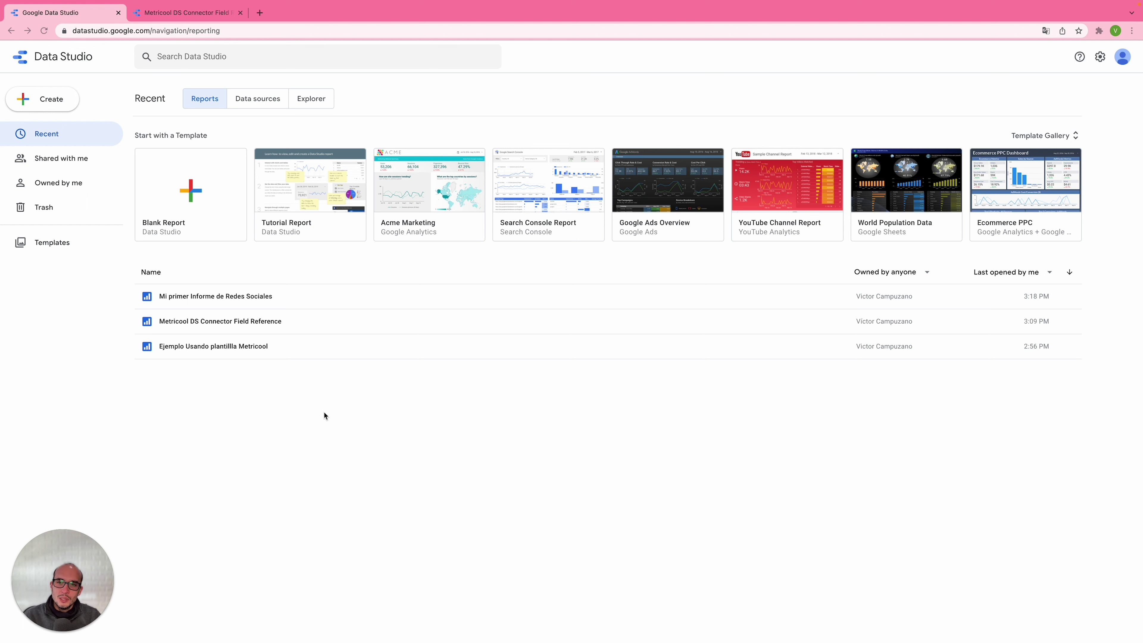
Open the report "Mi primer Informe de Redes Sociales" in edit mode.
click(214, 346)
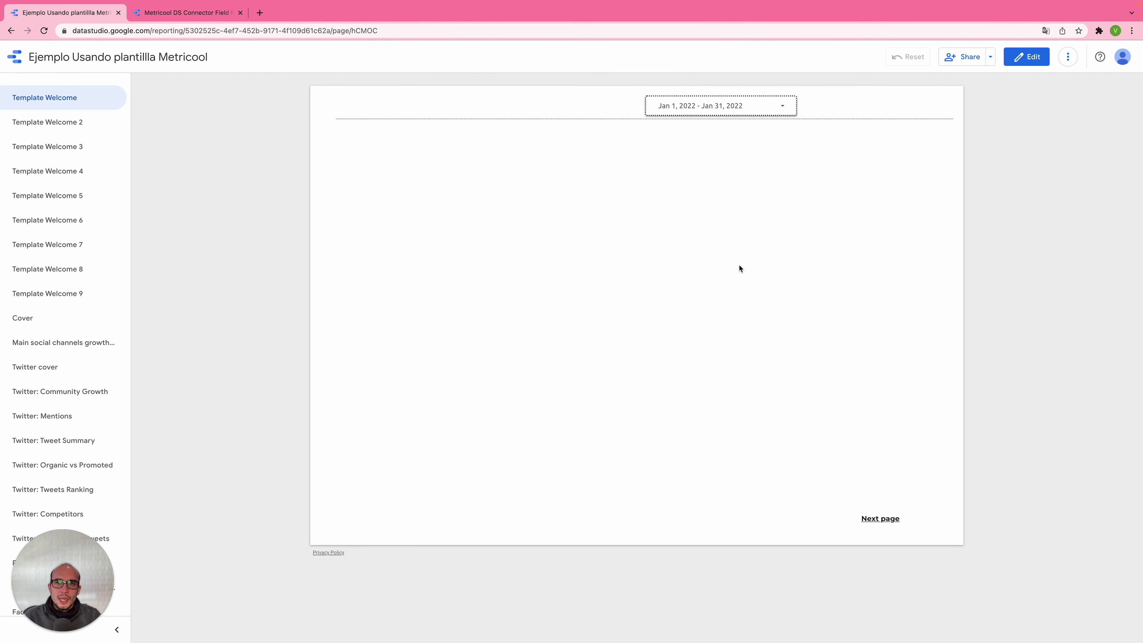
click(14, 57)
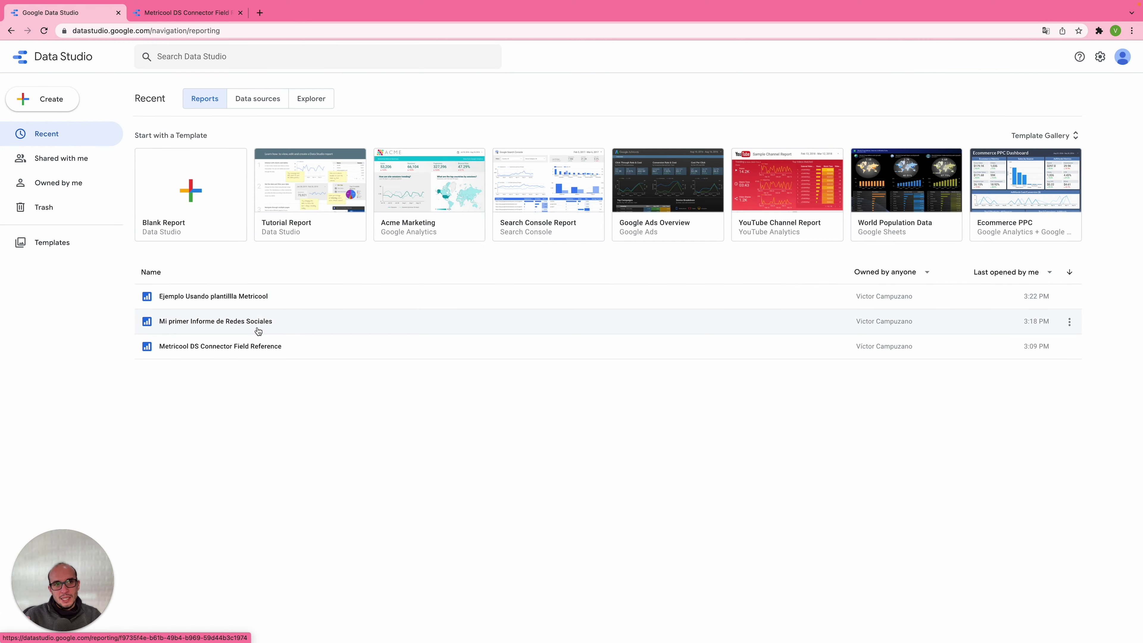
click(205, 321)
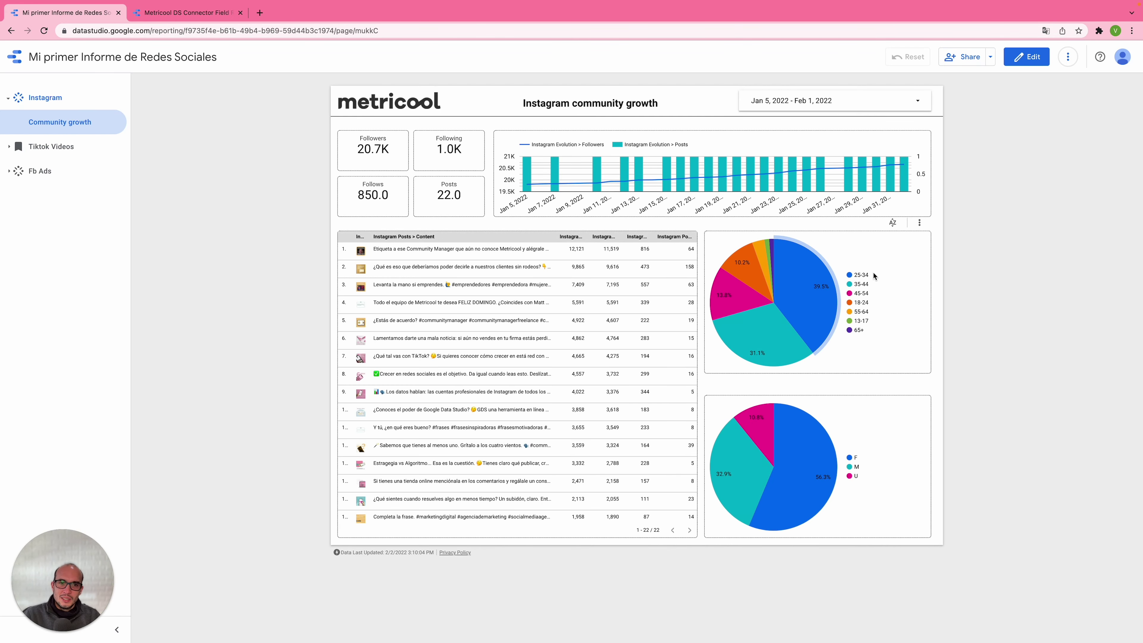
click(1025, 57)
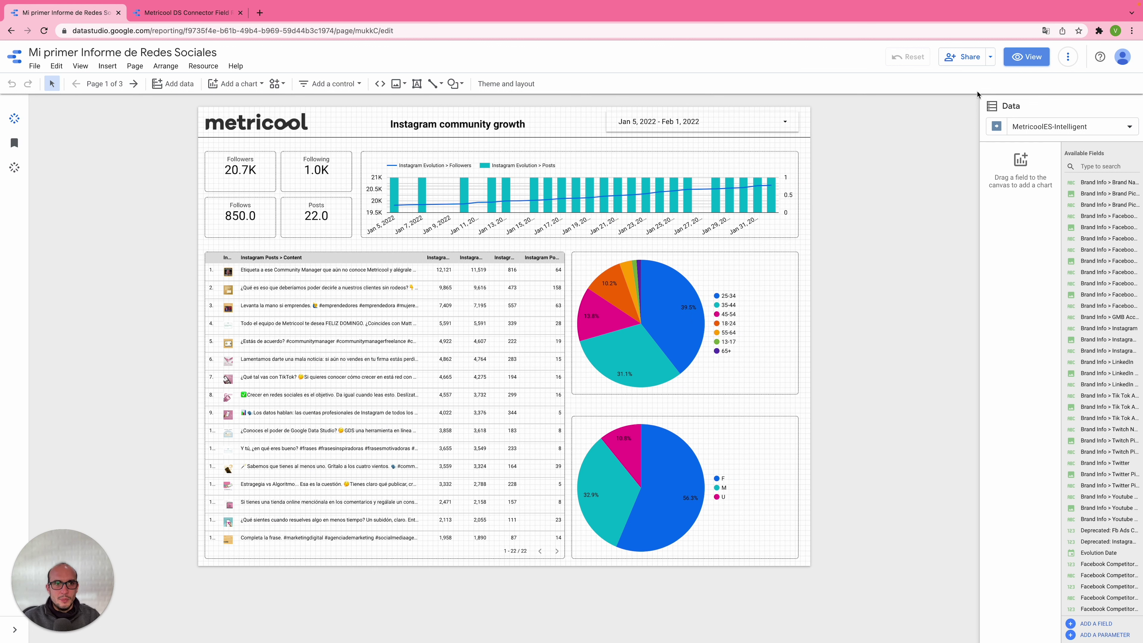
Open the report's sharing settings and review the permission levels available when inviting people.
click(963, 59)
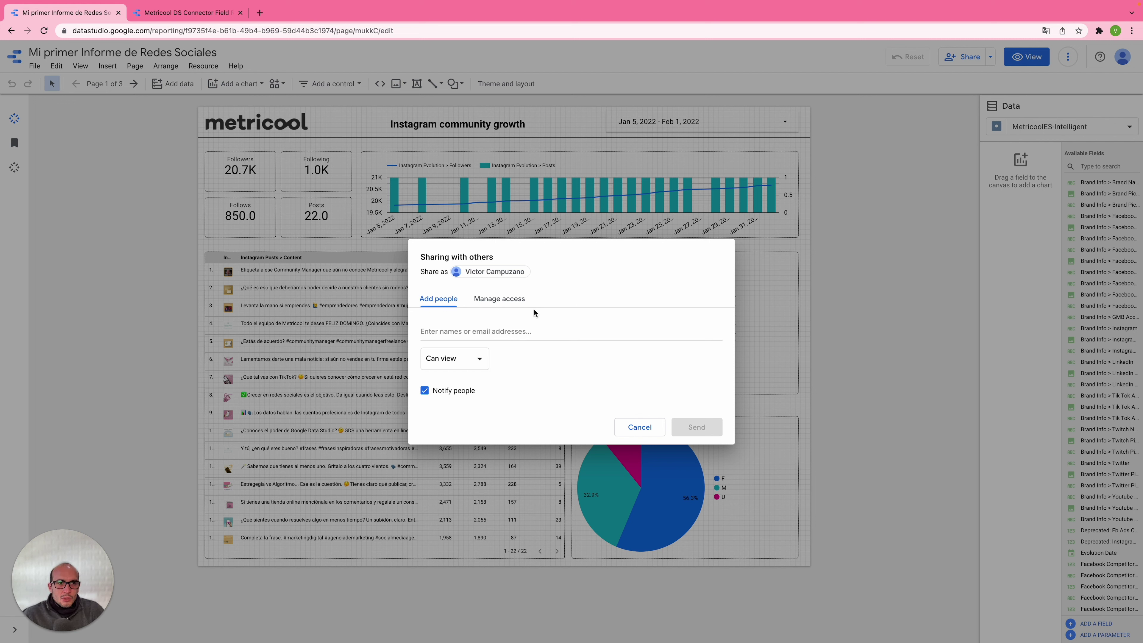
click(500, 331)
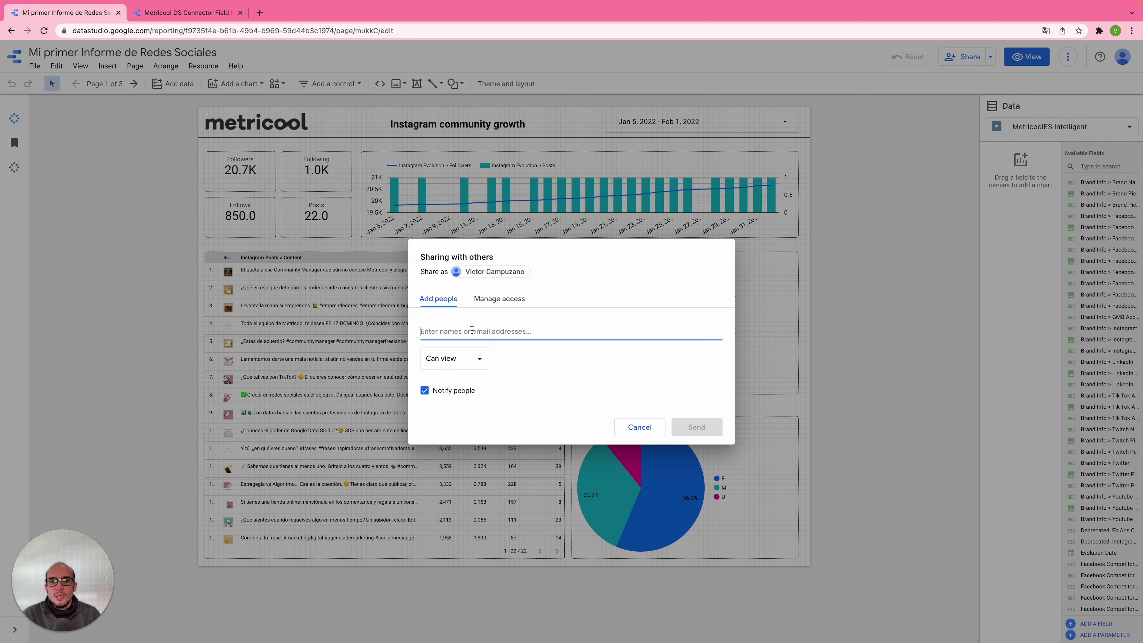
click(475, 359)
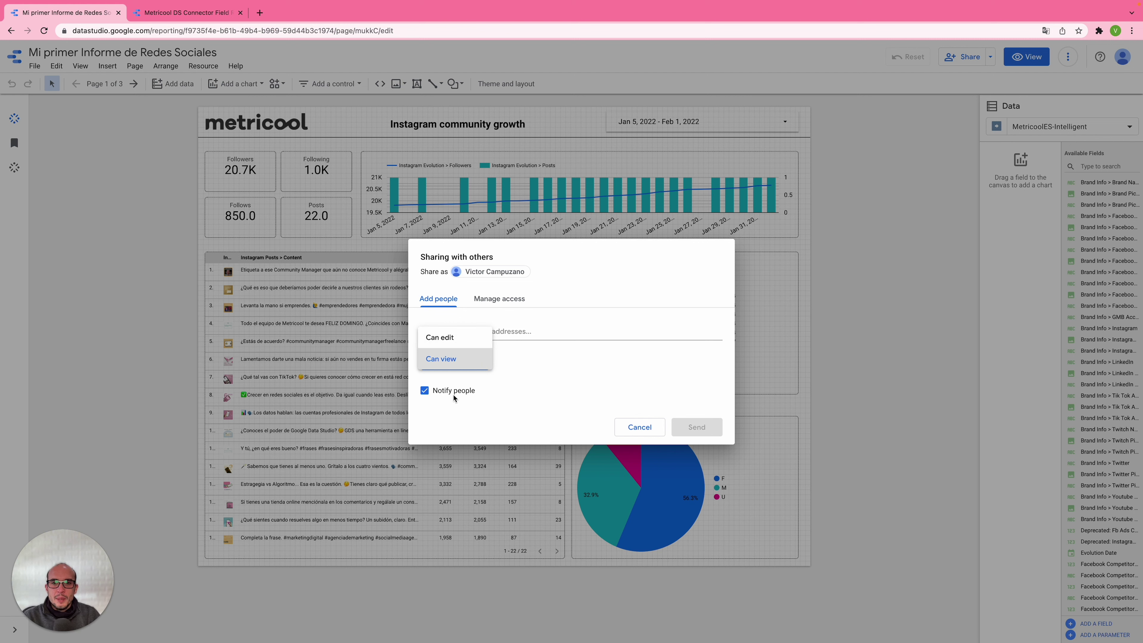
click(598, 270)
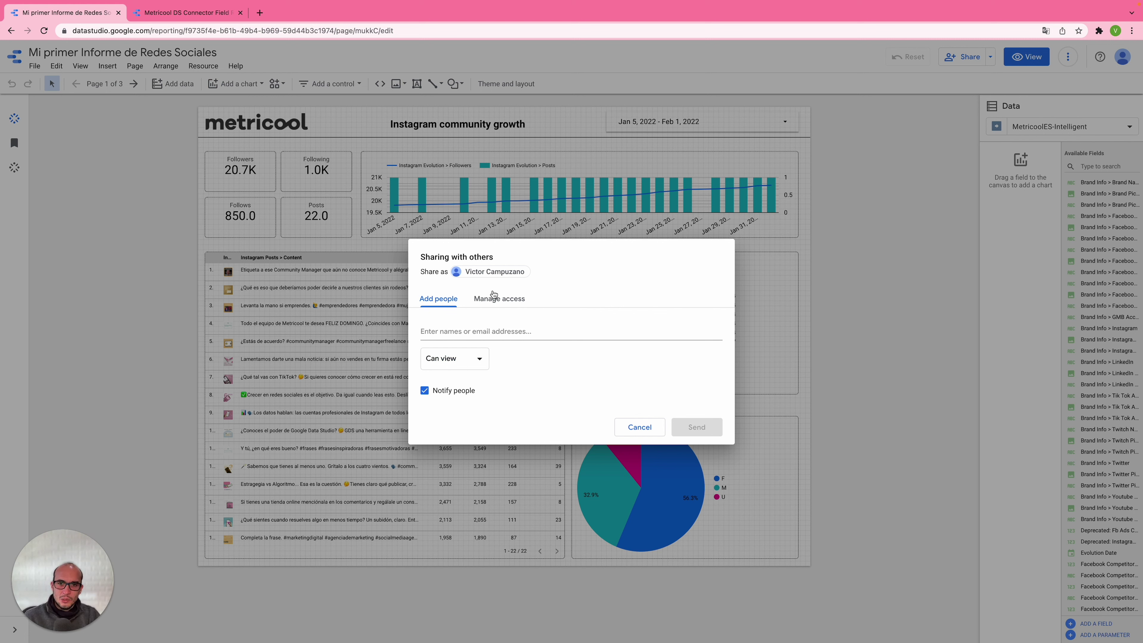
Set the report's link sharing to "Anyone with the link can view" and copy the report link.
click(482, 306)
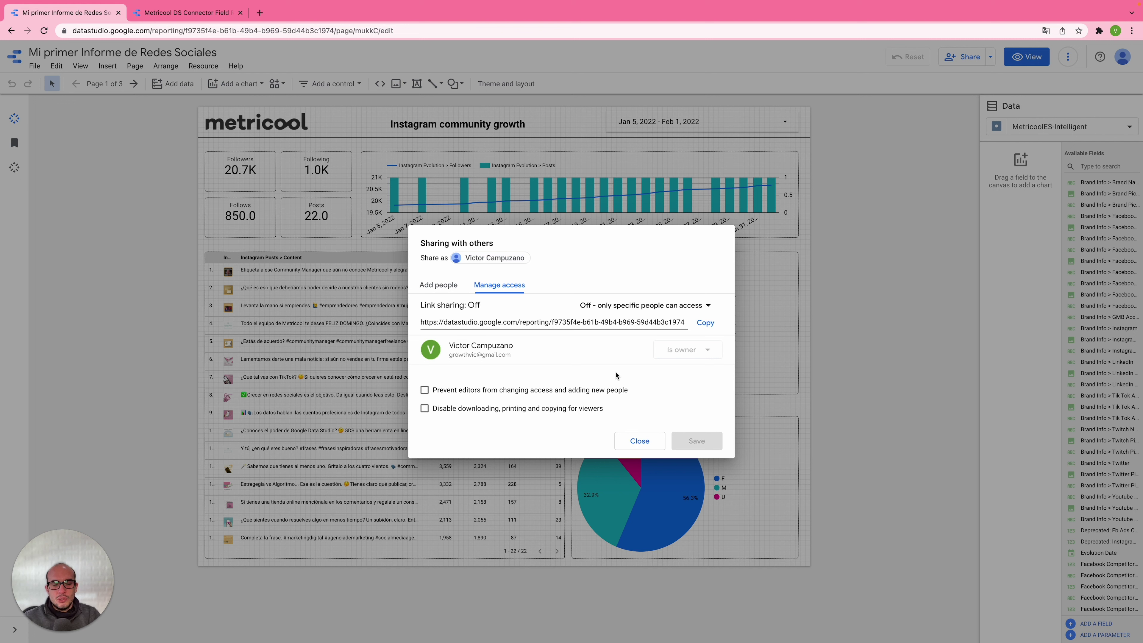
click(646, 305)
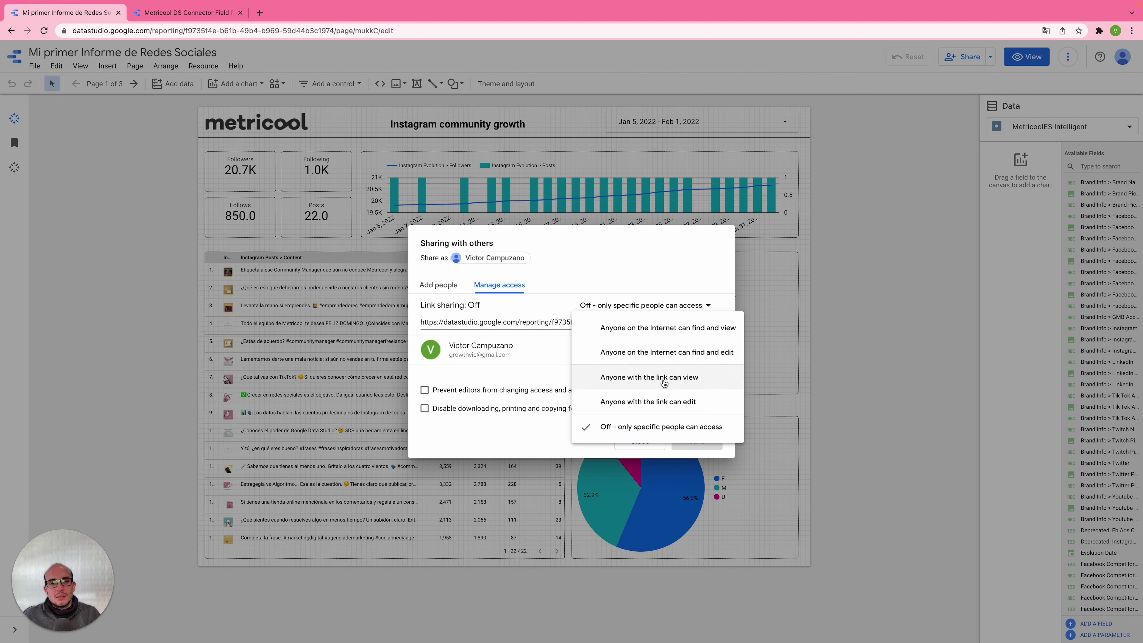
click(698, 382)
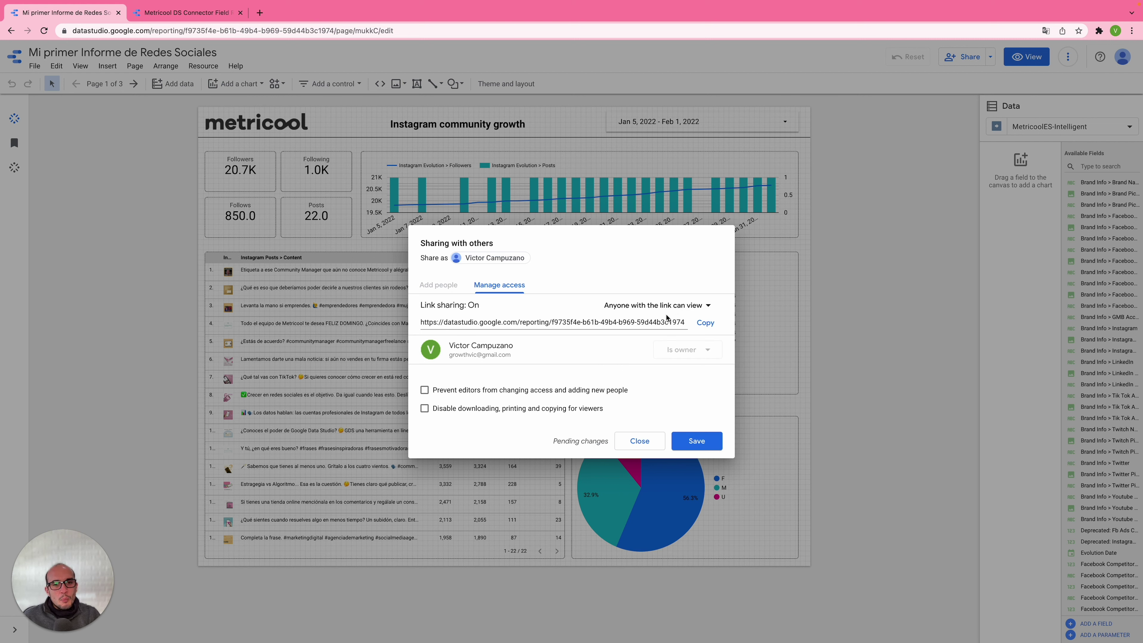
click(702, 323)
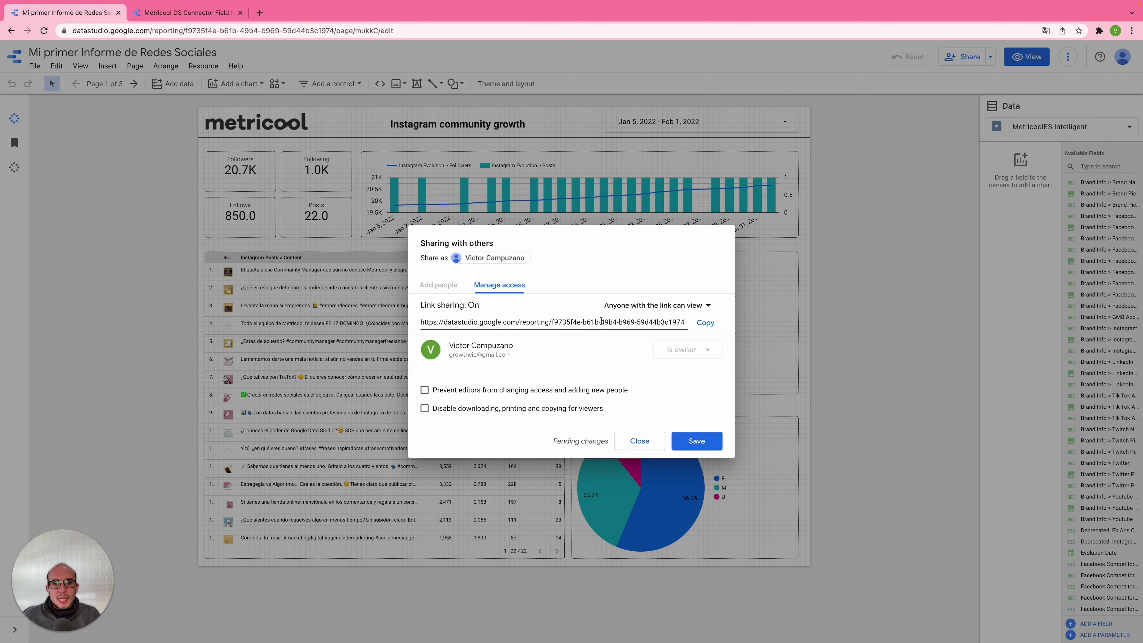
click(704, 322)
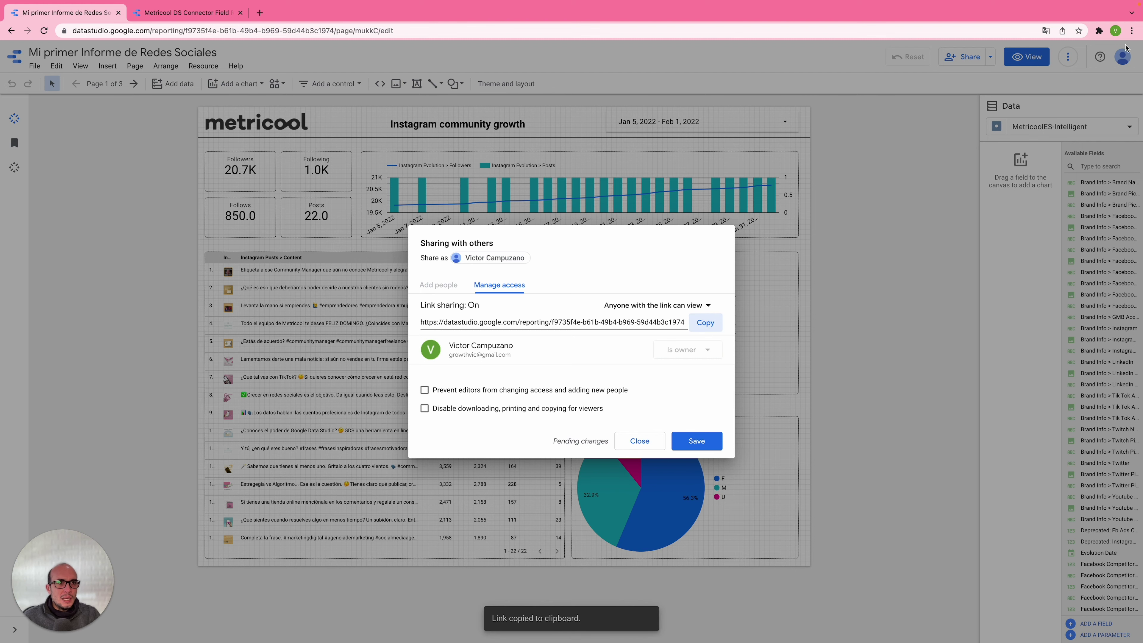
Load the copied report link in an incognito window to check signed-out access, and close that window.
click(1132, 30)
click(1046, 76)
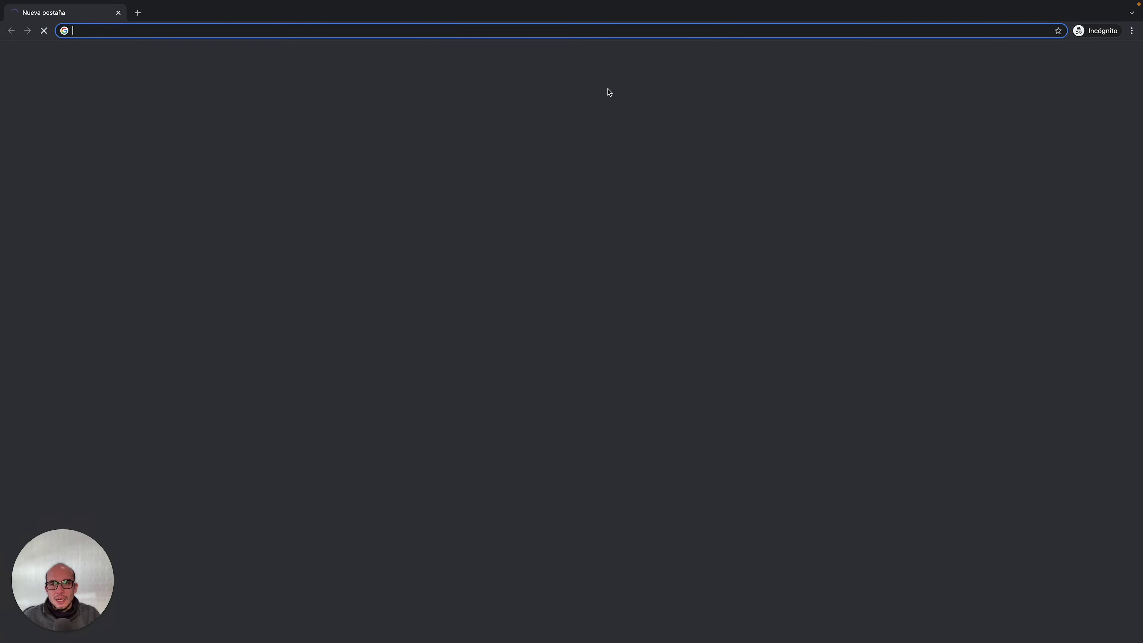
right_click(367, 28)
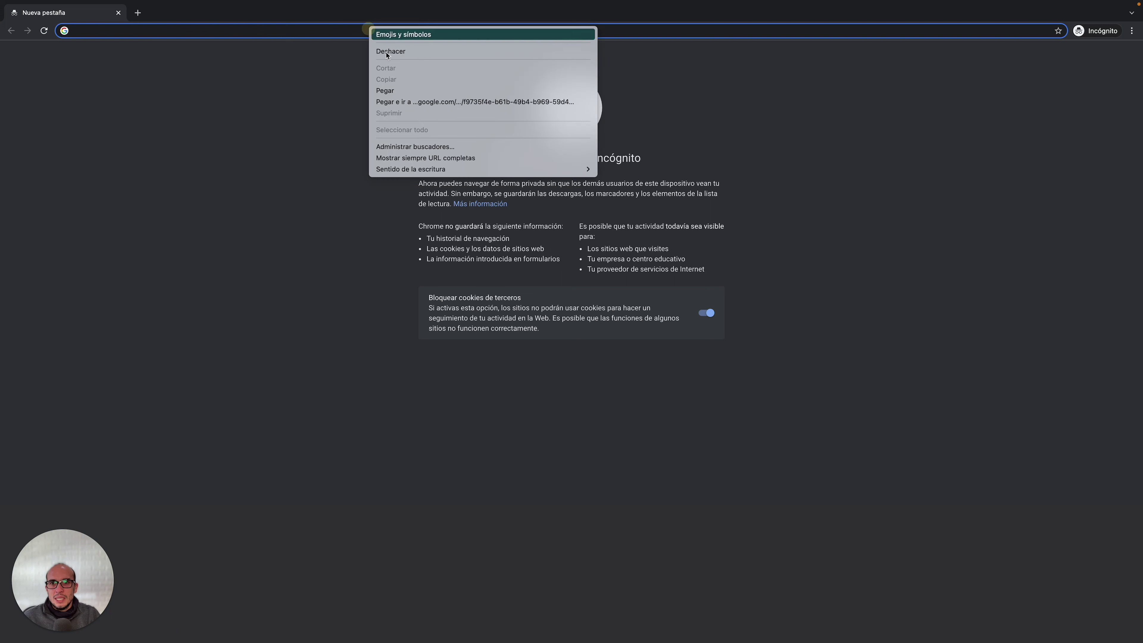
click(405, 102)
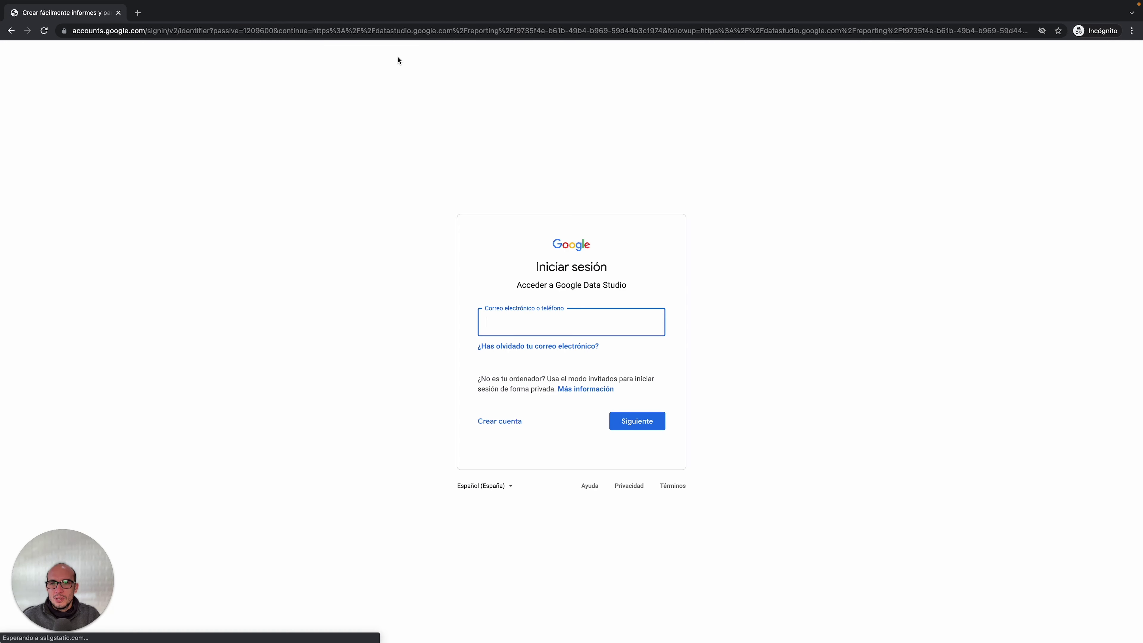
click(120, 13)
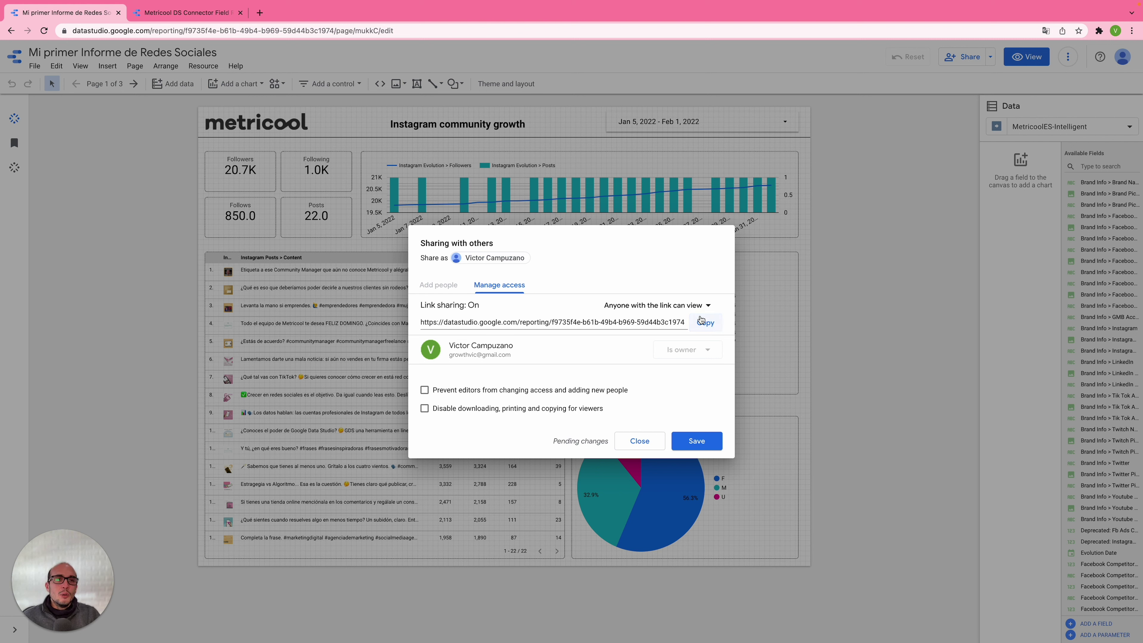
Switch to a different browser profile and load the copied report link there.
click(1114, 31)
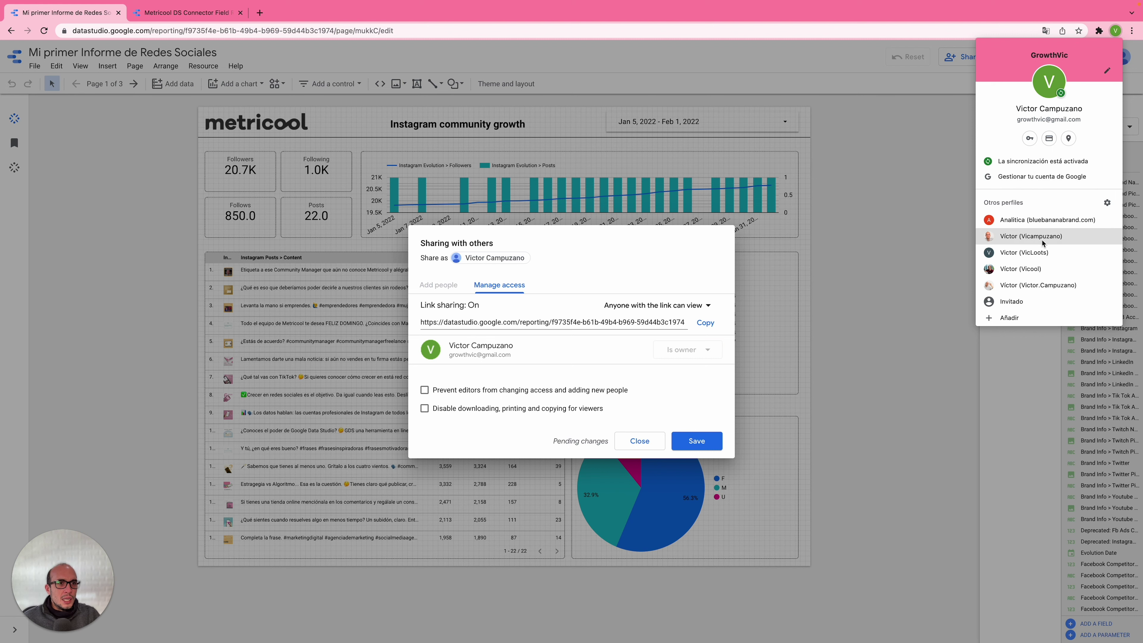
click(1024, 285)
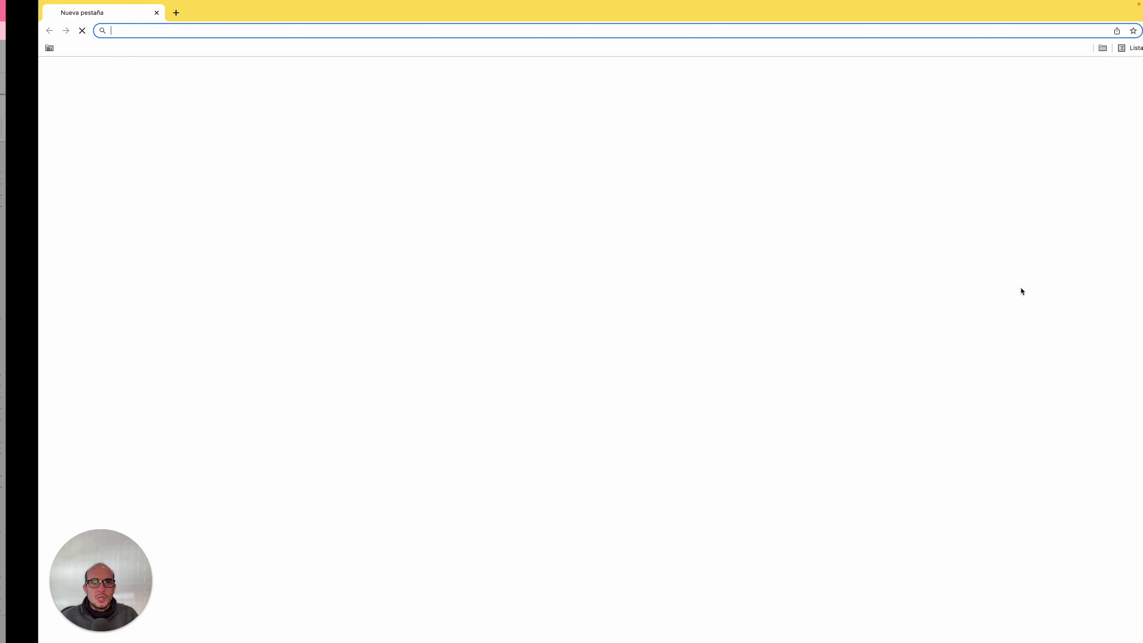
click(443, 32)
click(474, 107)
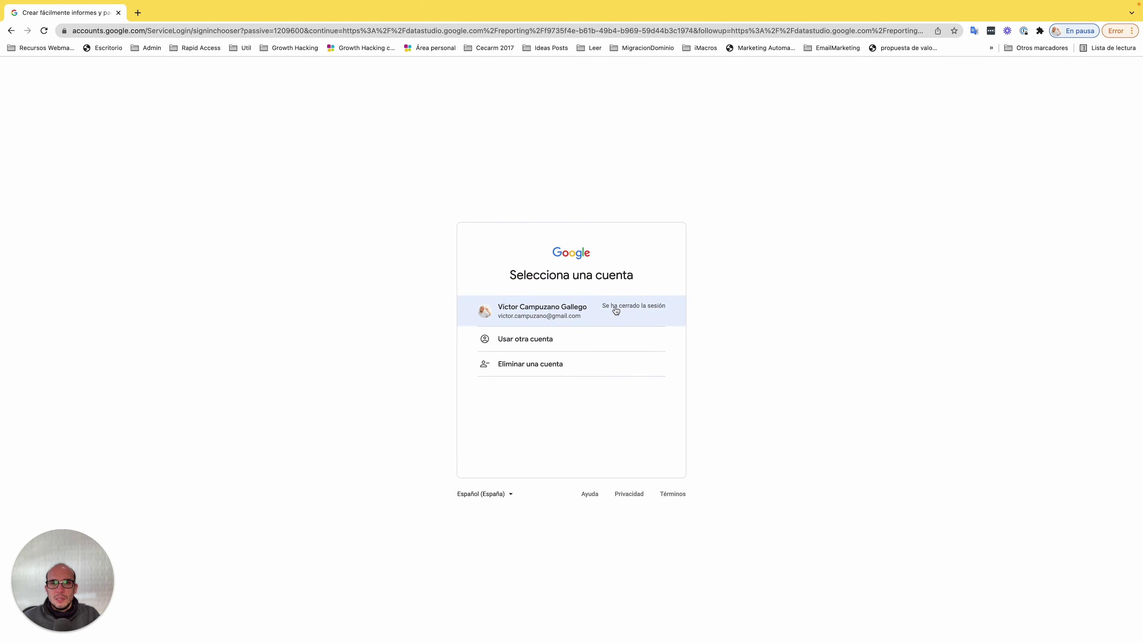
Sign in to the profile's Google account by filling in the saved account password, and reload the report link.
click(601, 306)
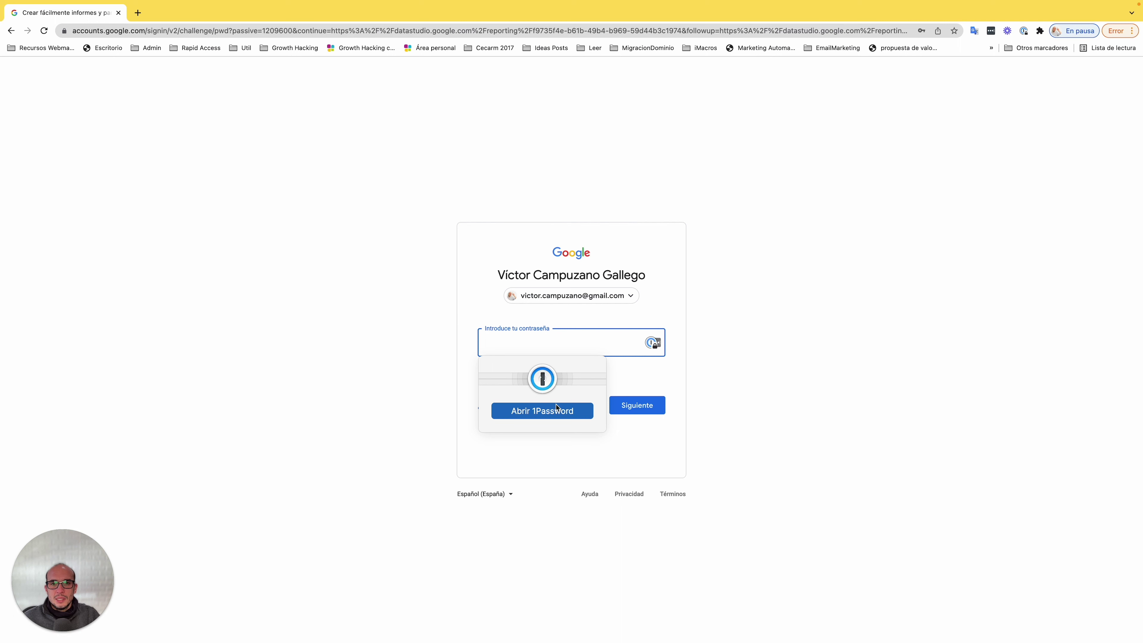
click(553, 413)
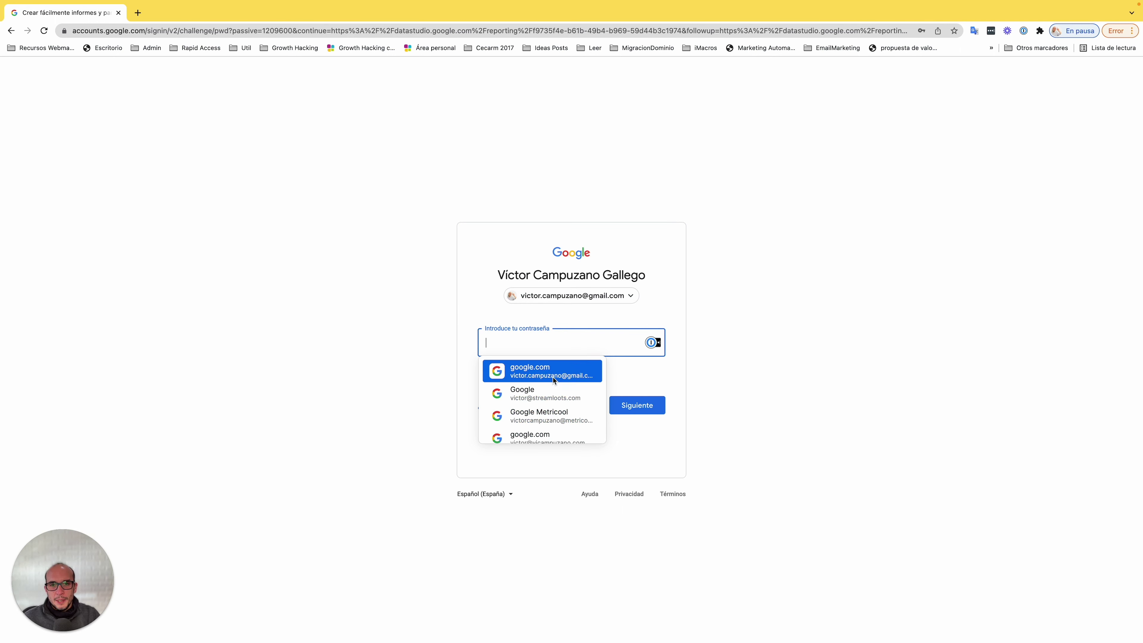
click(553, 376)
click(639, 404)
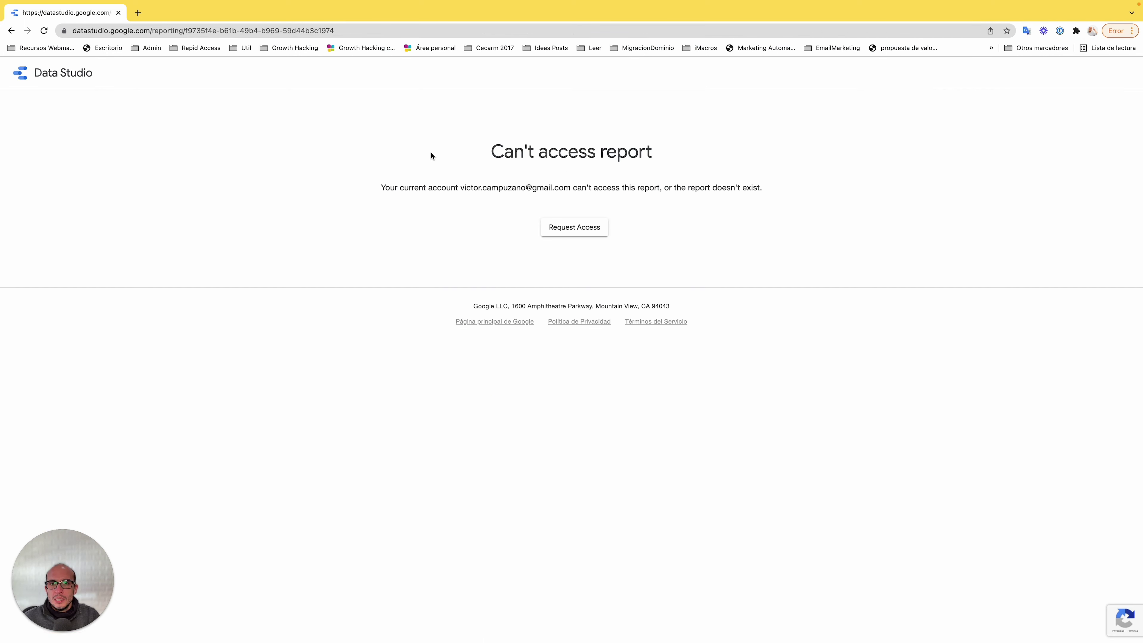
click(345, 30)
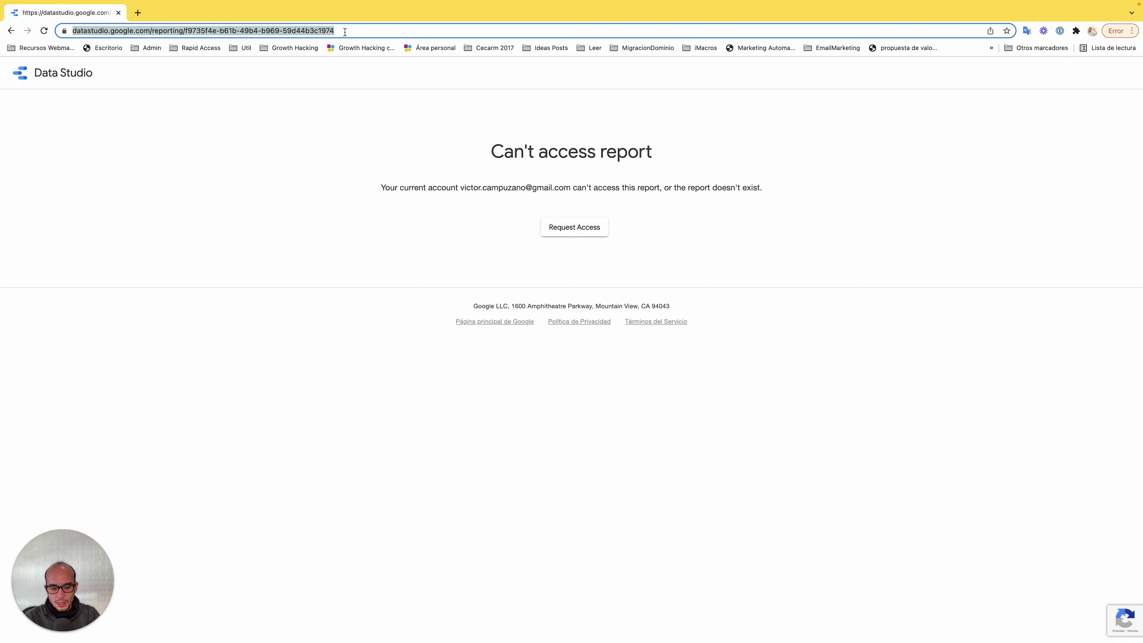
key(Return)
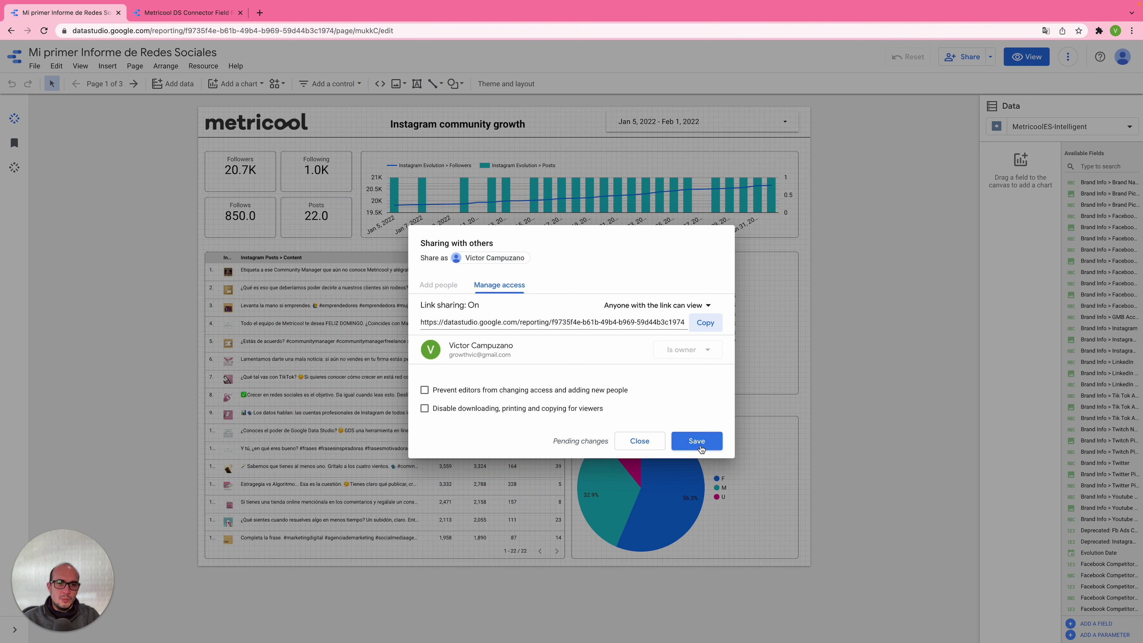
Save the link-sharing change in the owner's profile and recheck the options for adding people and managing access.
click(705, 447)
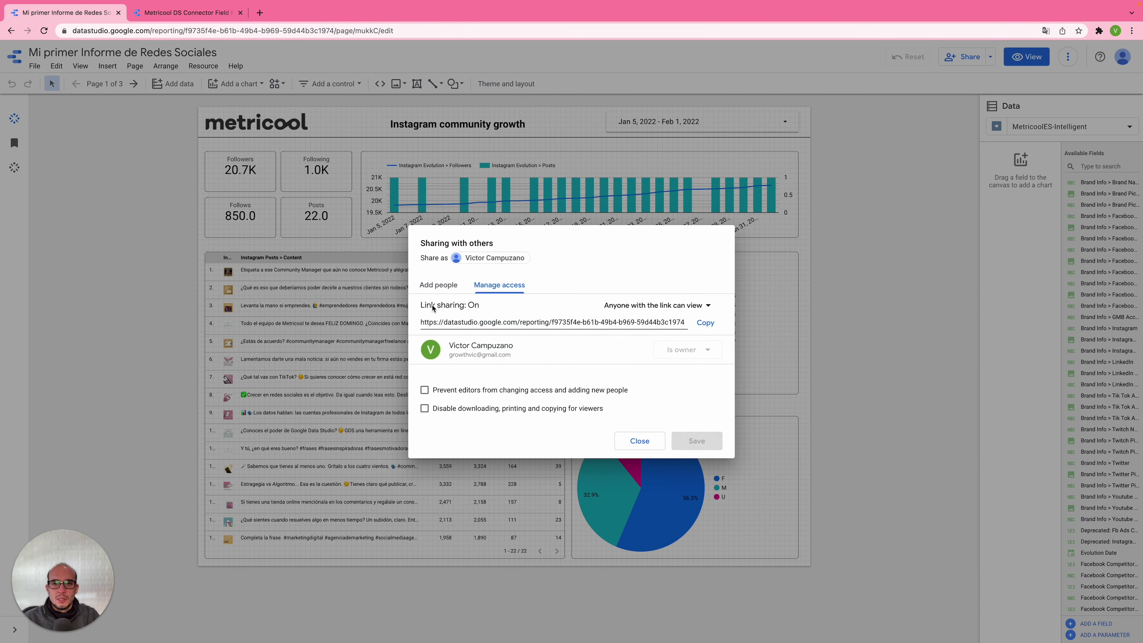
click(424, 282)
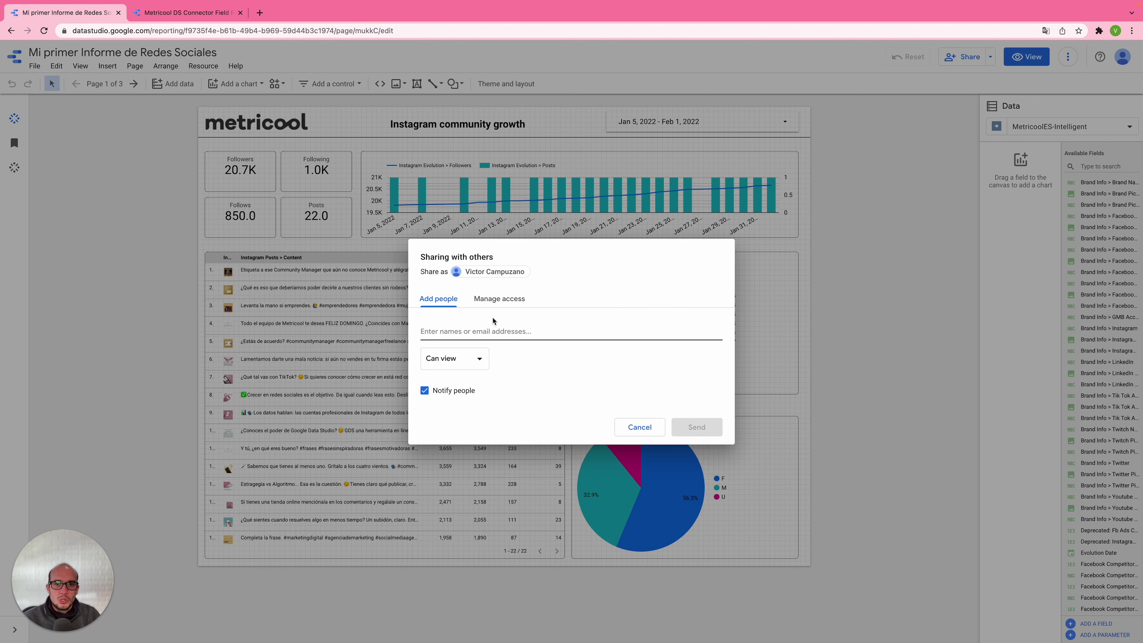
click(494, 296)
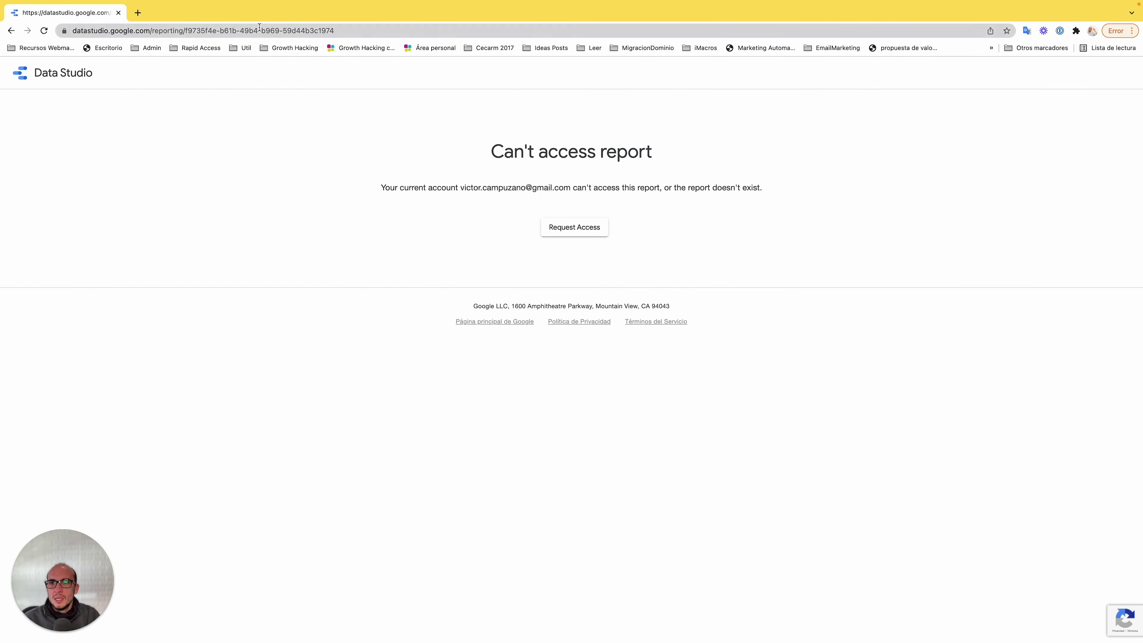
Reload the shared report in the other browser profile and examine the sharing and additional options offered to a viewer.
click(259, 28)
key(Return)
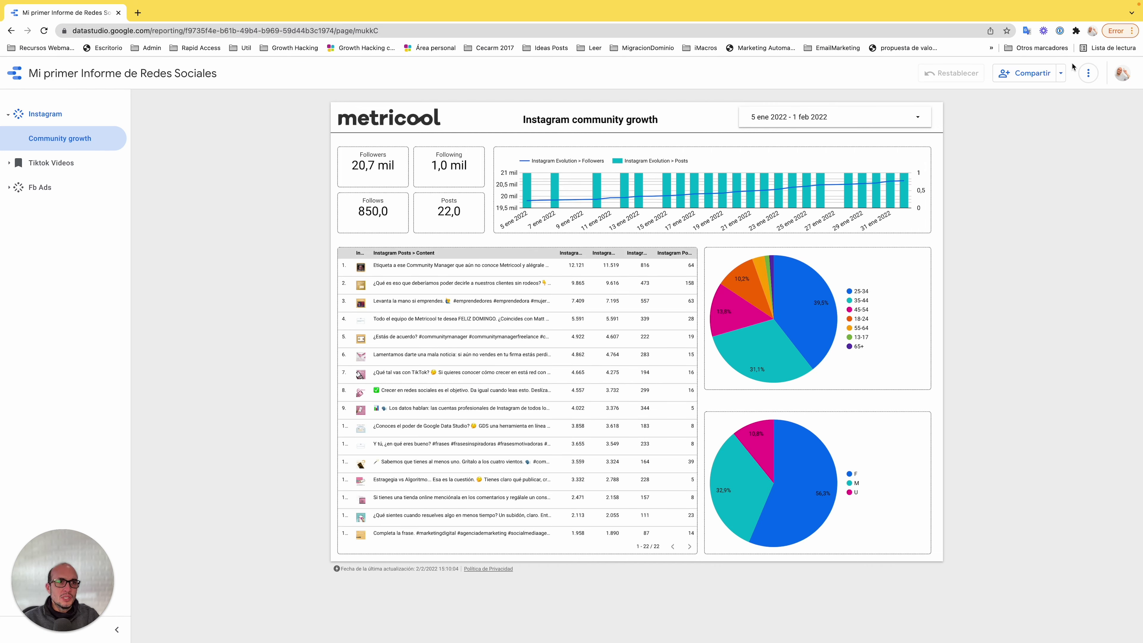
click(1063, 79)
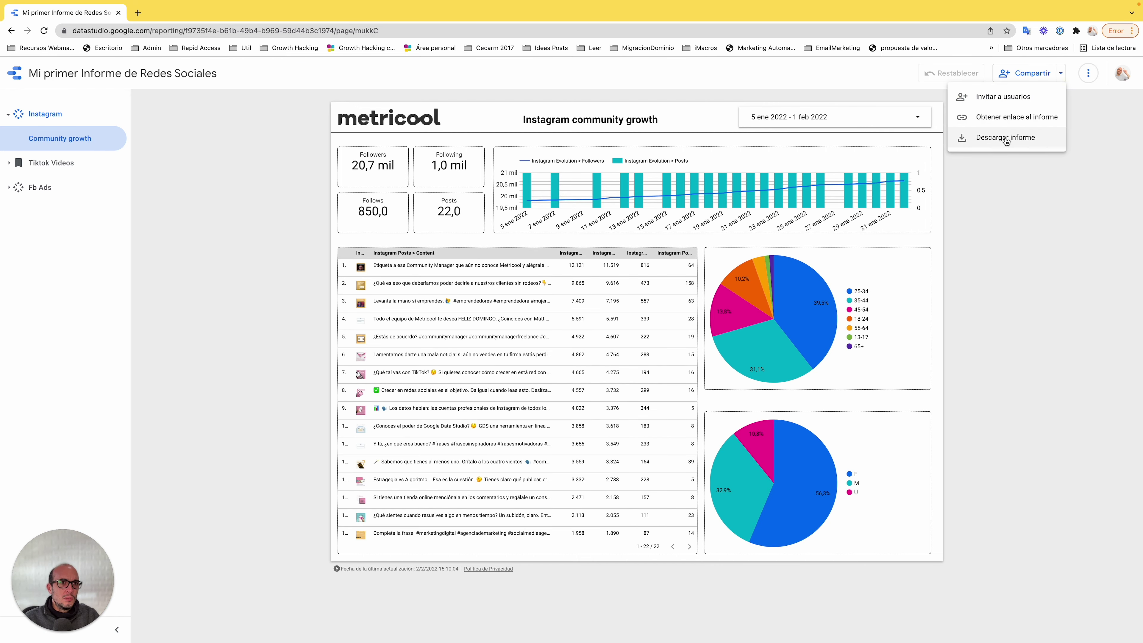
click(1013, 203)
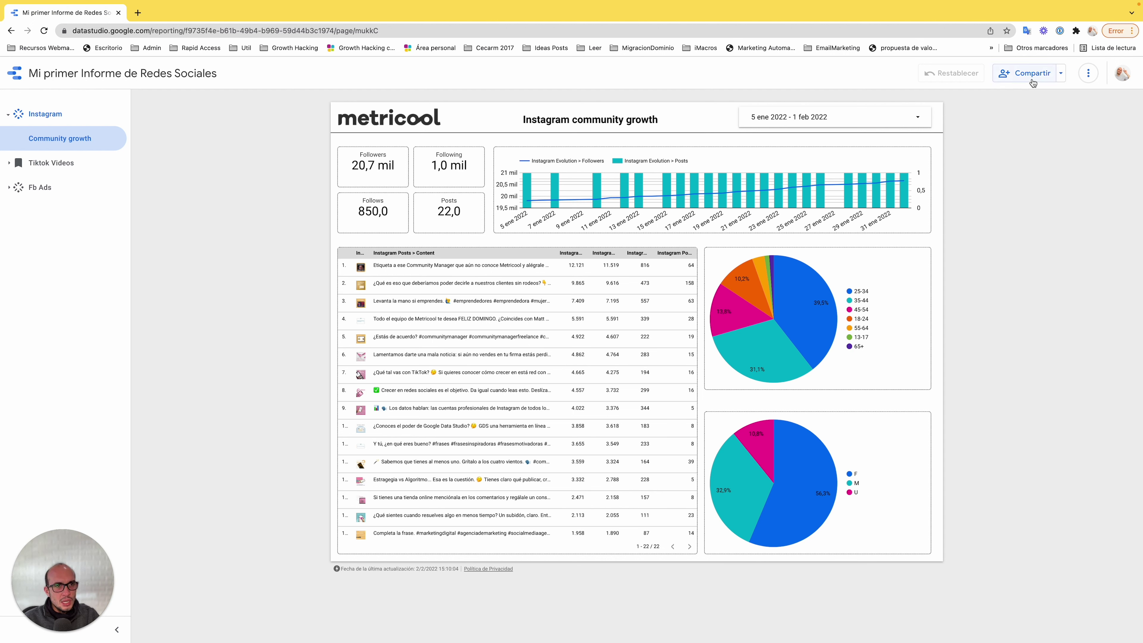
click(1086, 78)
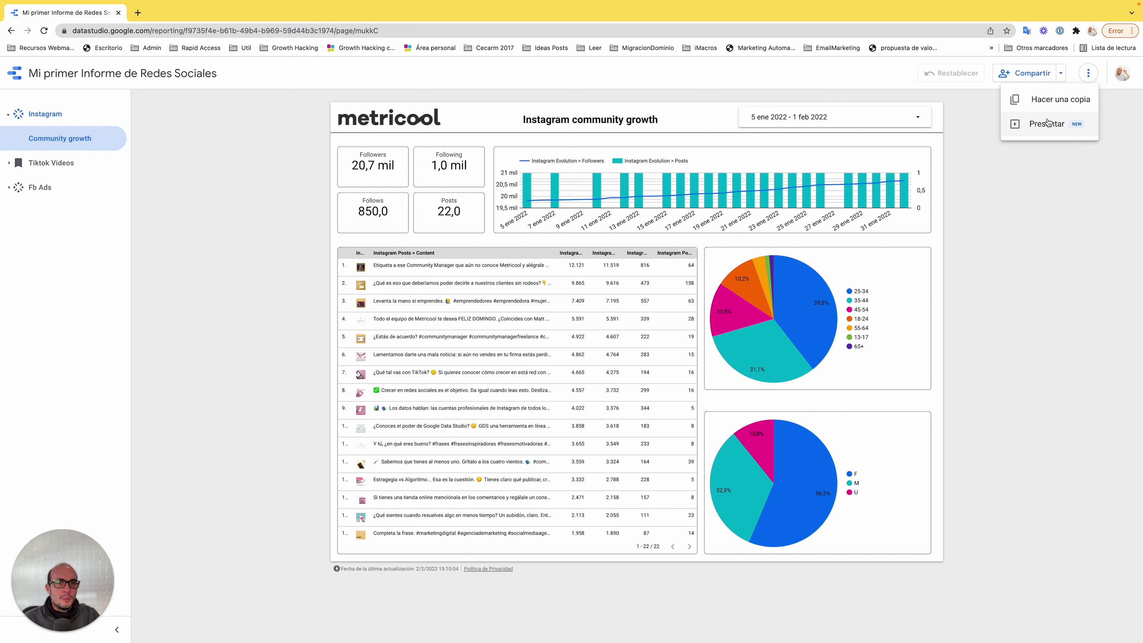
click(1038, 186)
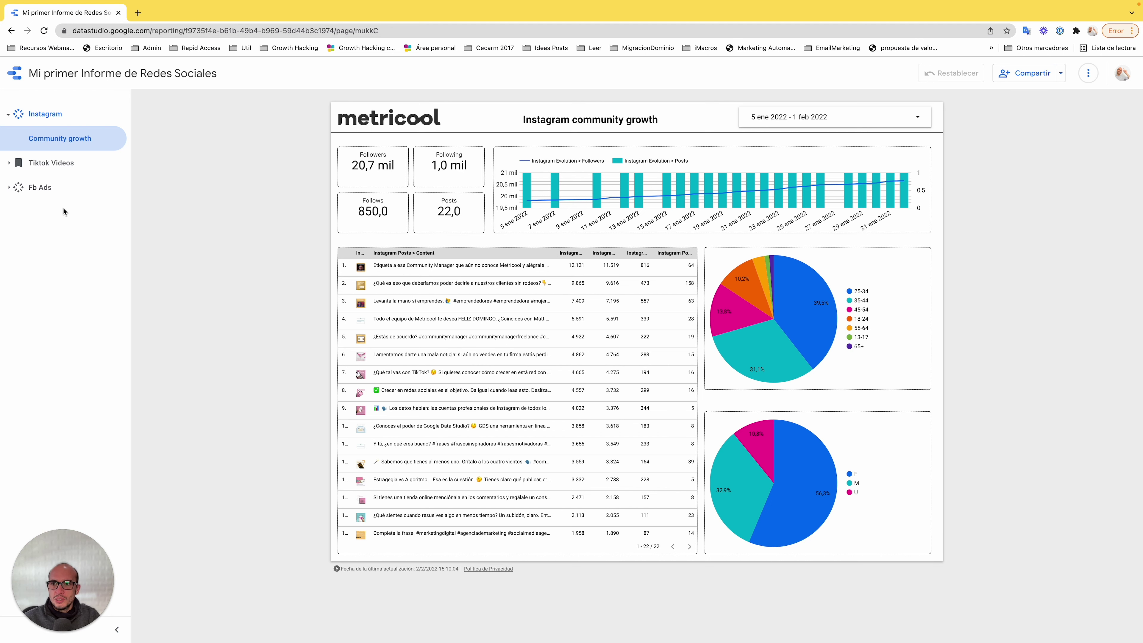
Open the Tiktok overview page under Tiktok Videos and check the date range choices offered to a viewer.
click(15, 163)
click(52, 187)
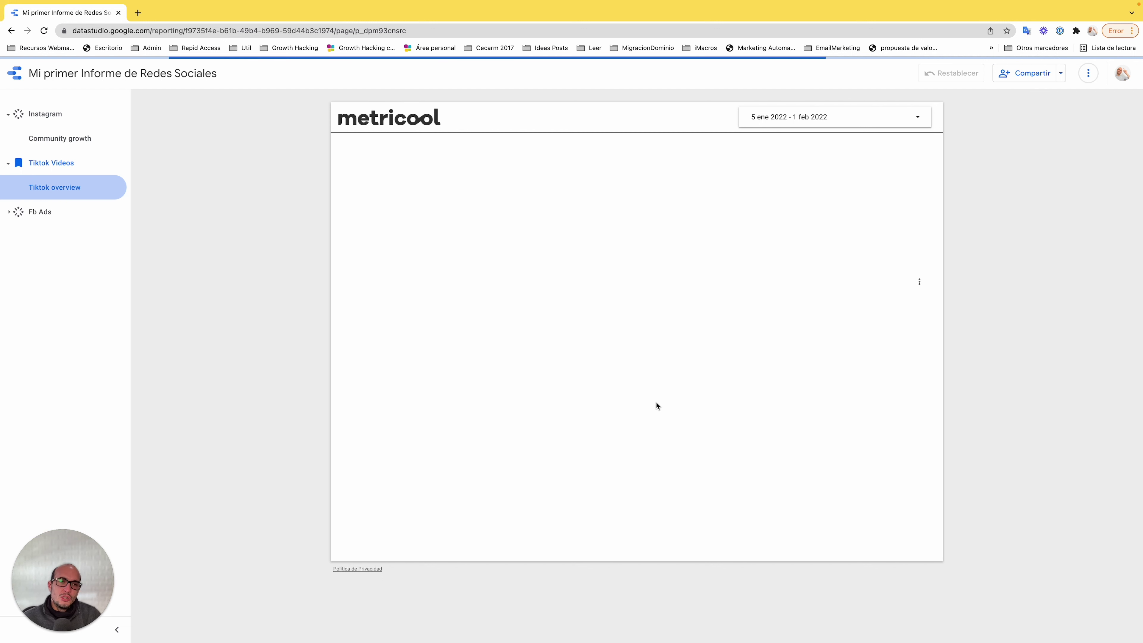
click(853, 113)
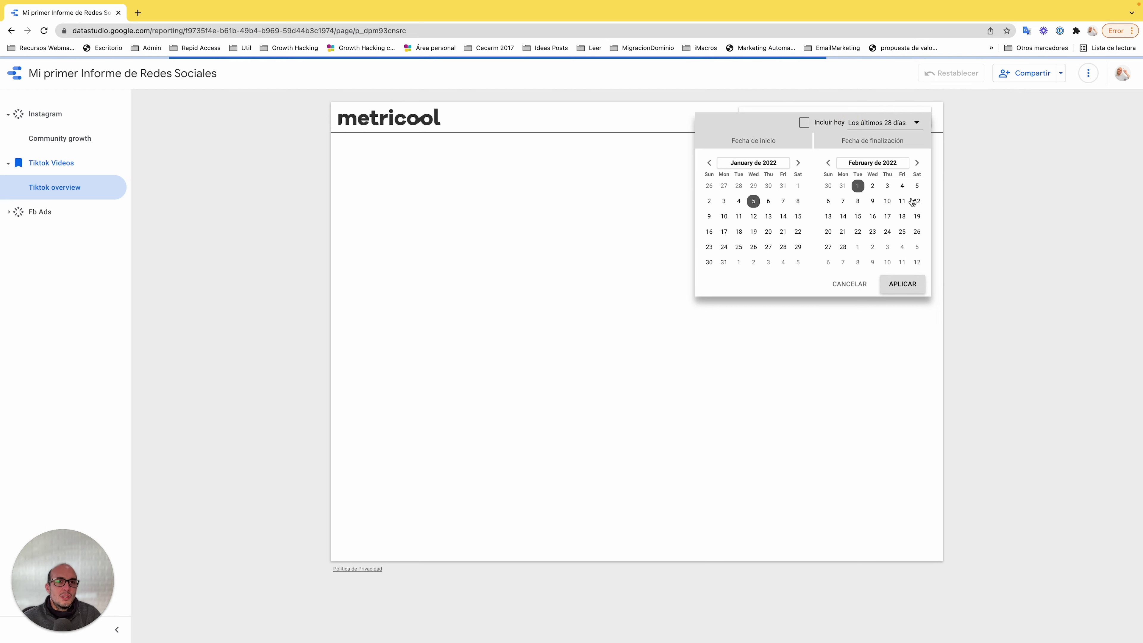
click(984, 157)
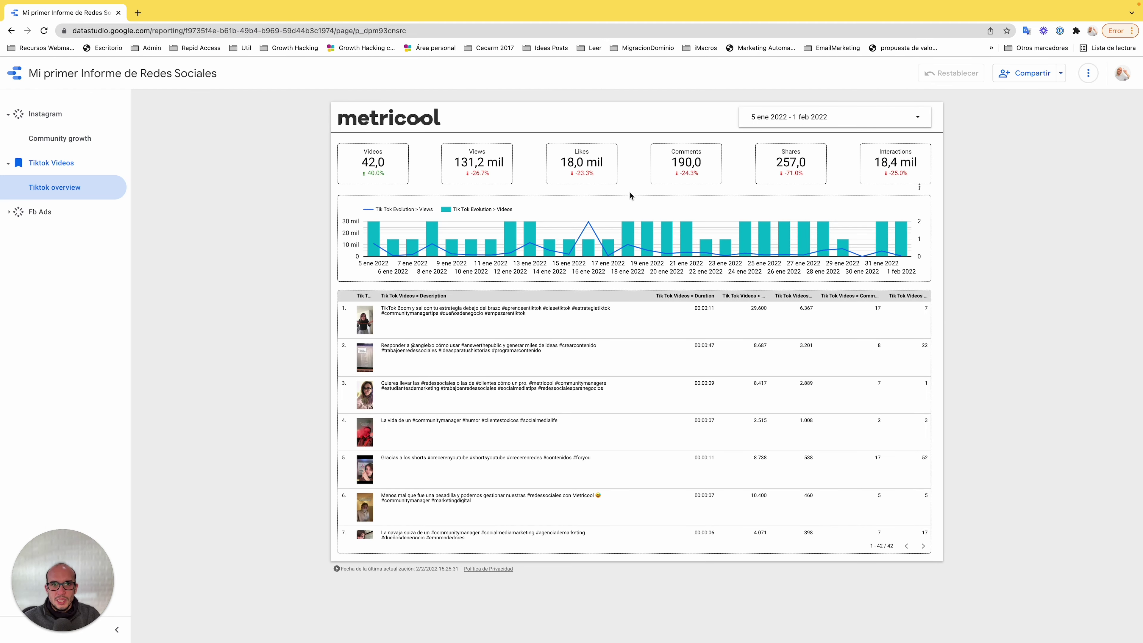
Set the Tiktok overview's date range to the last 7 days (Los últimos 7 días) and apply it.
click(844, 114)
click(902, 124)
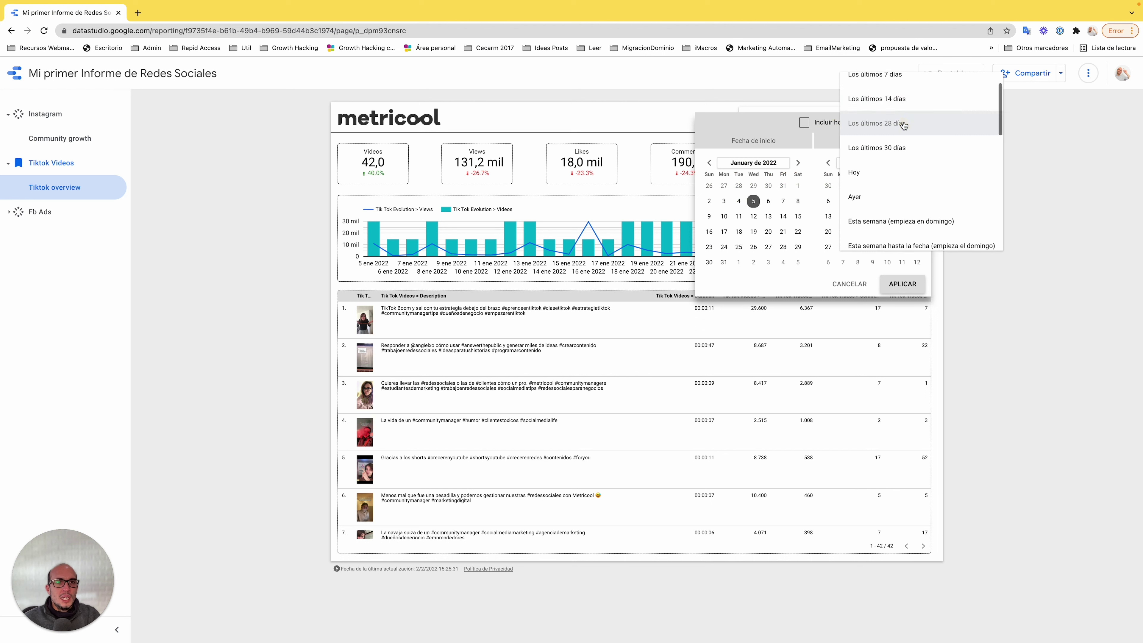
scroll(902, 113, up, 2)
click(893, 108)
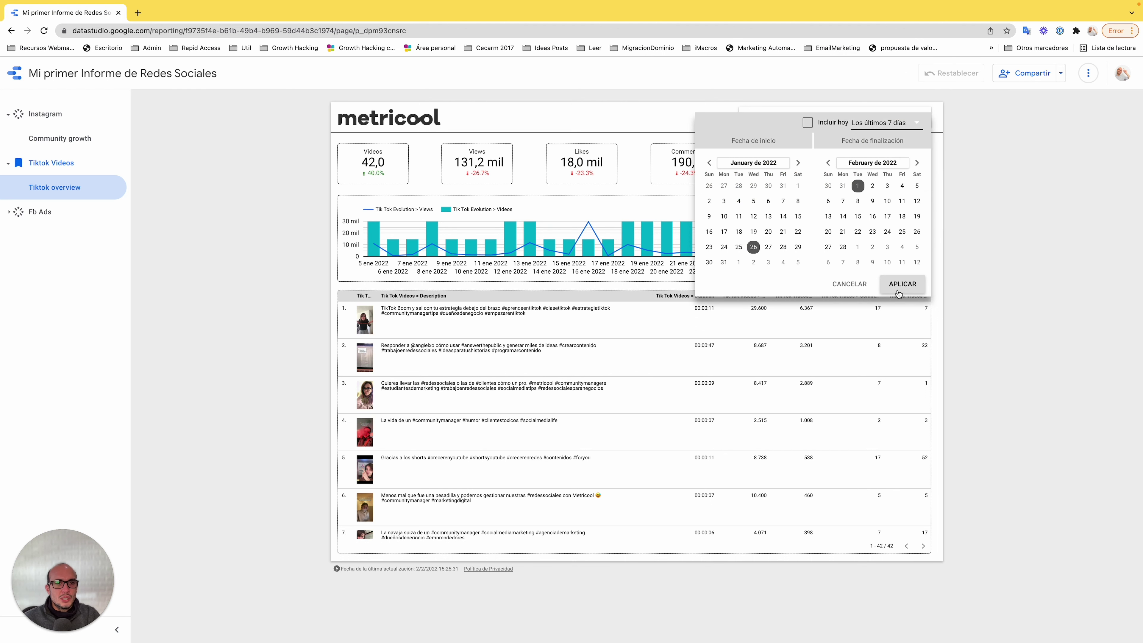
click(898, 293)
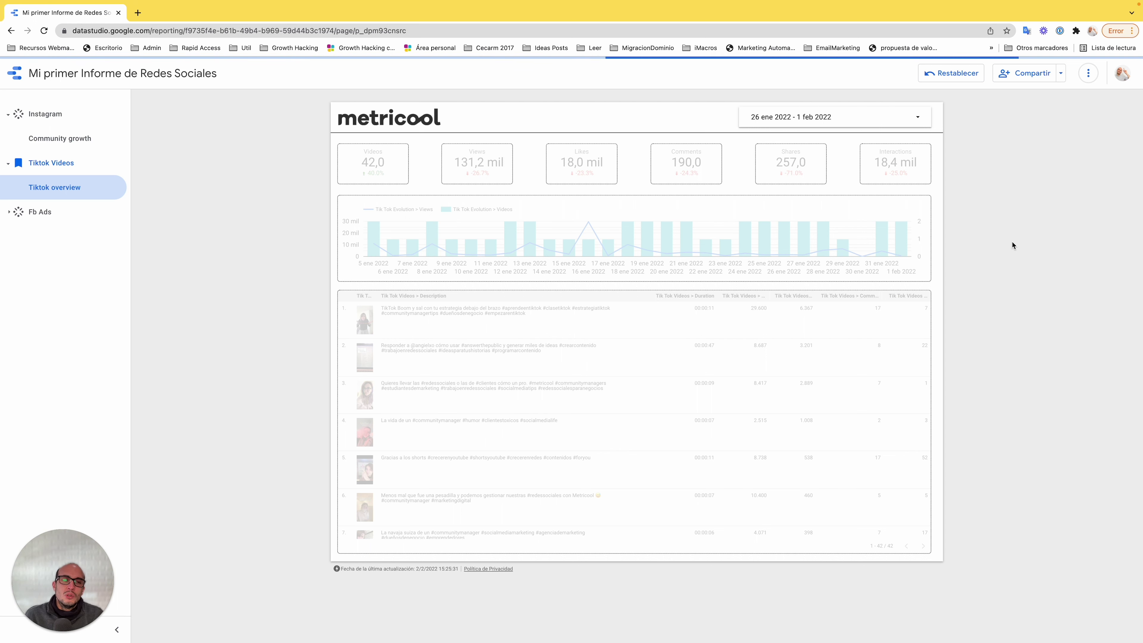
Examine the filtered evolution chart and video table, and check the table's sorting and export options without exporting.
mouse_move(836, 237)
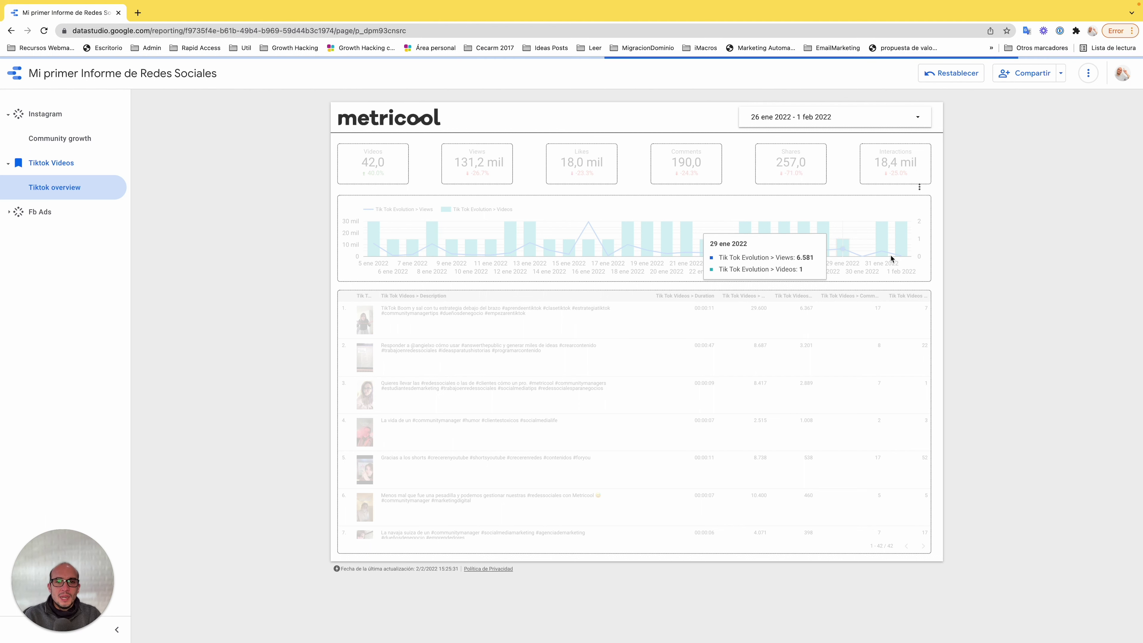
scroll(673, 360, down, 3)
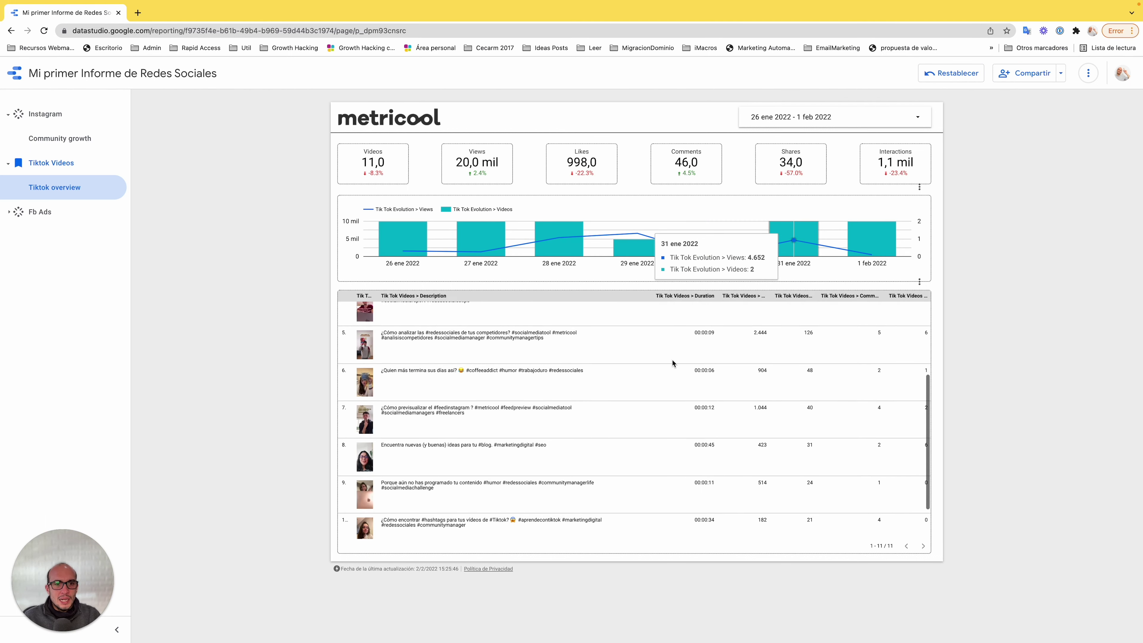
scroll(673, 360, up, 3)
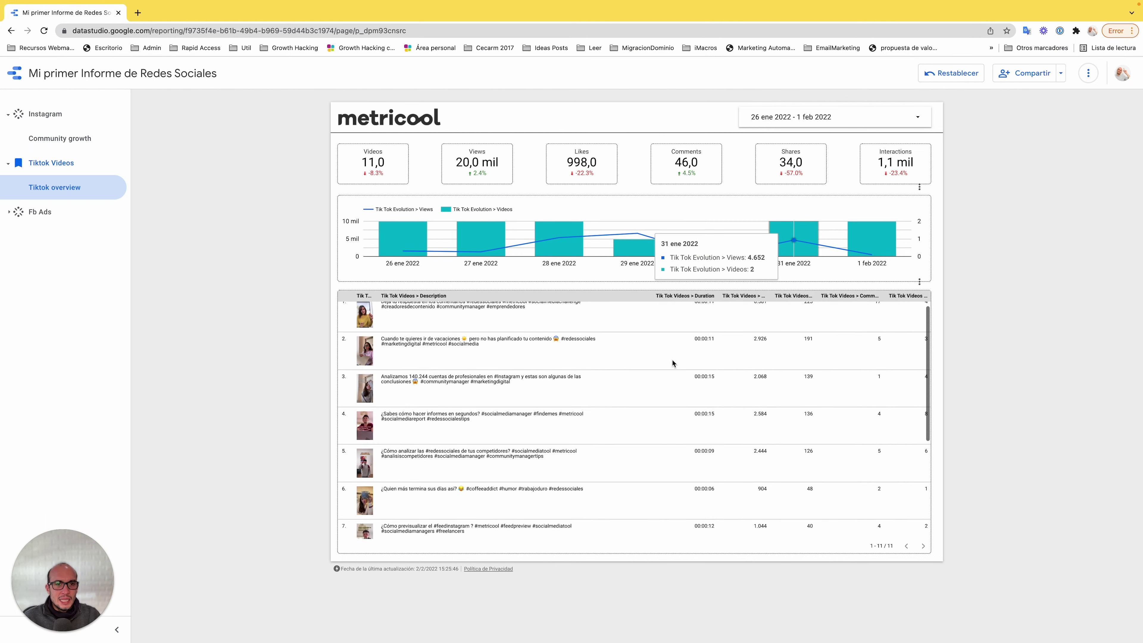
click(920, 284)
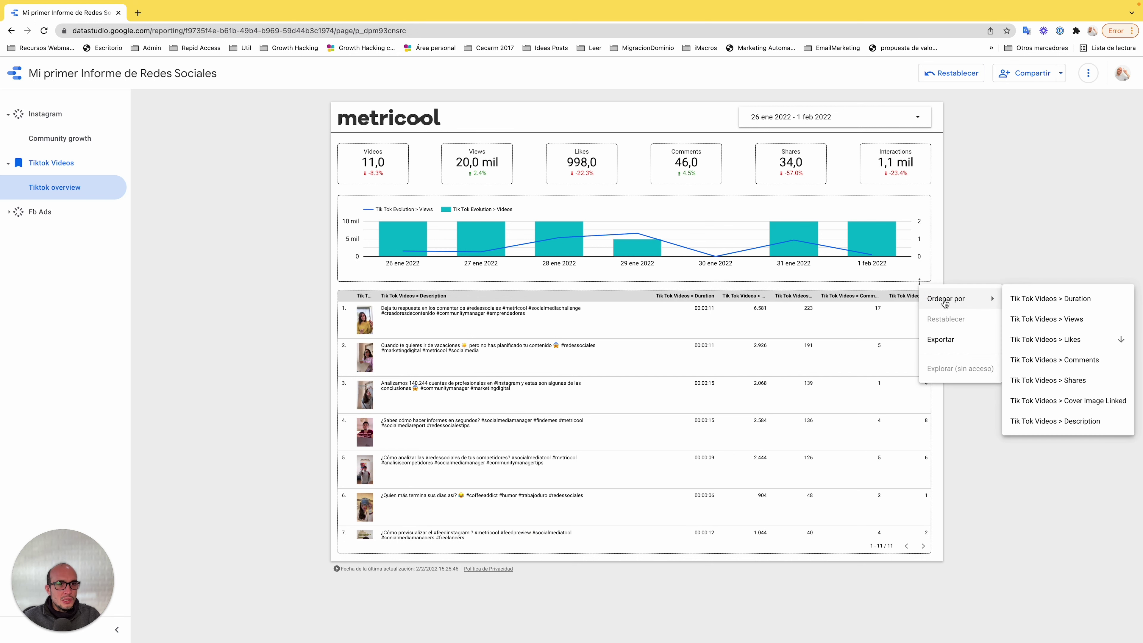
click(949, 343)
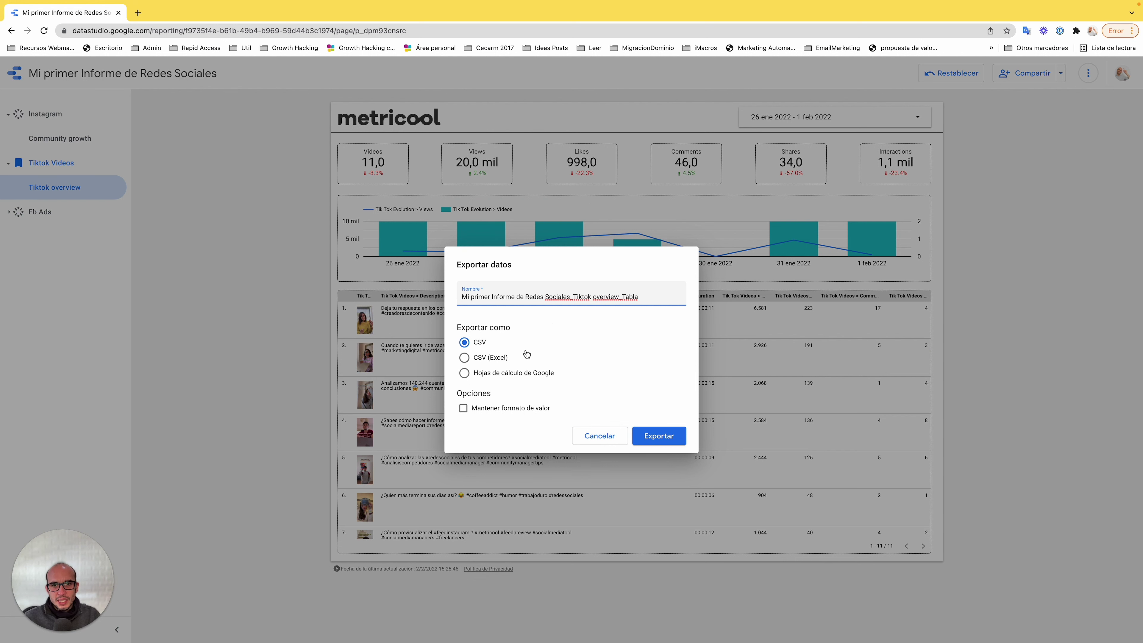
click(611, 435)
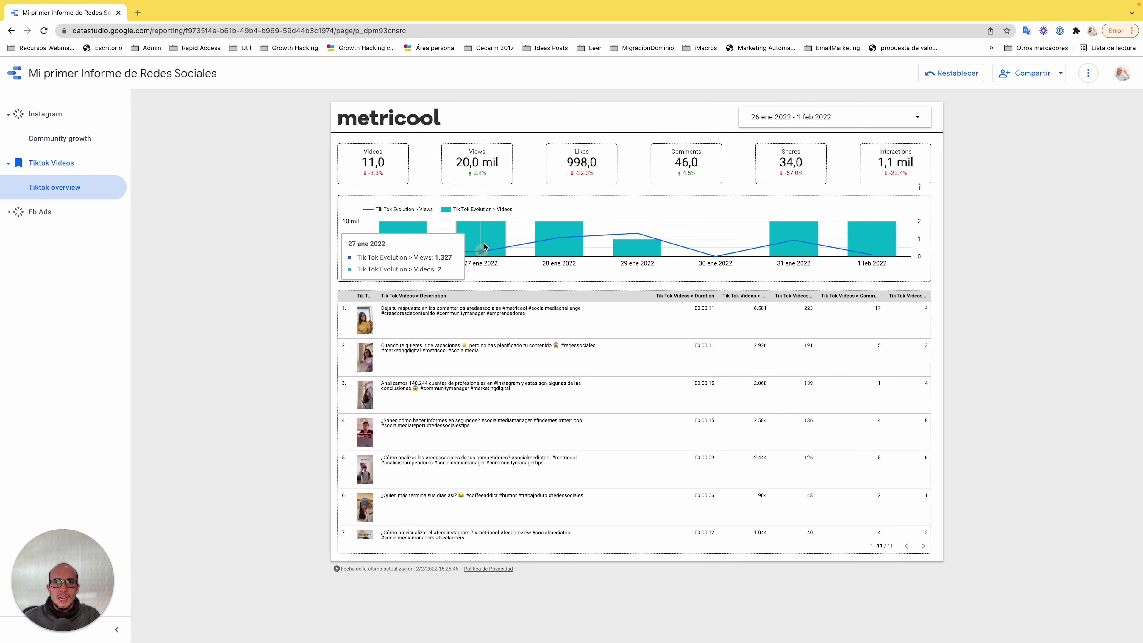
Select the 28 ene 2022 bar in the evolution chart, recheck the date range choices, and reset the report to its defaults.
click(576, 233)
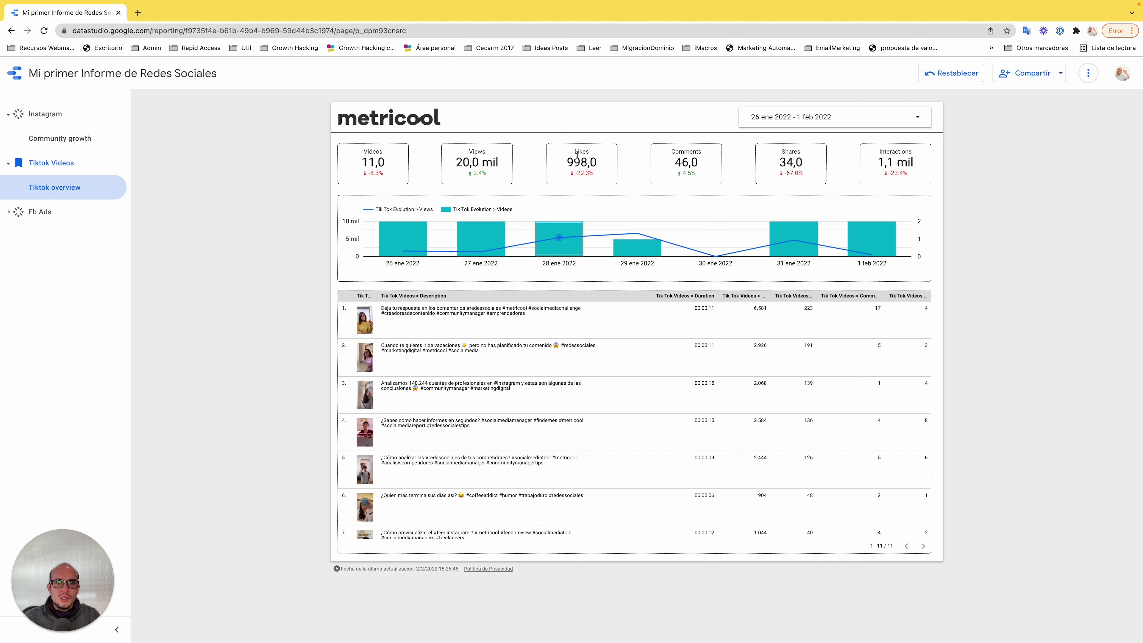
click(806, 127)
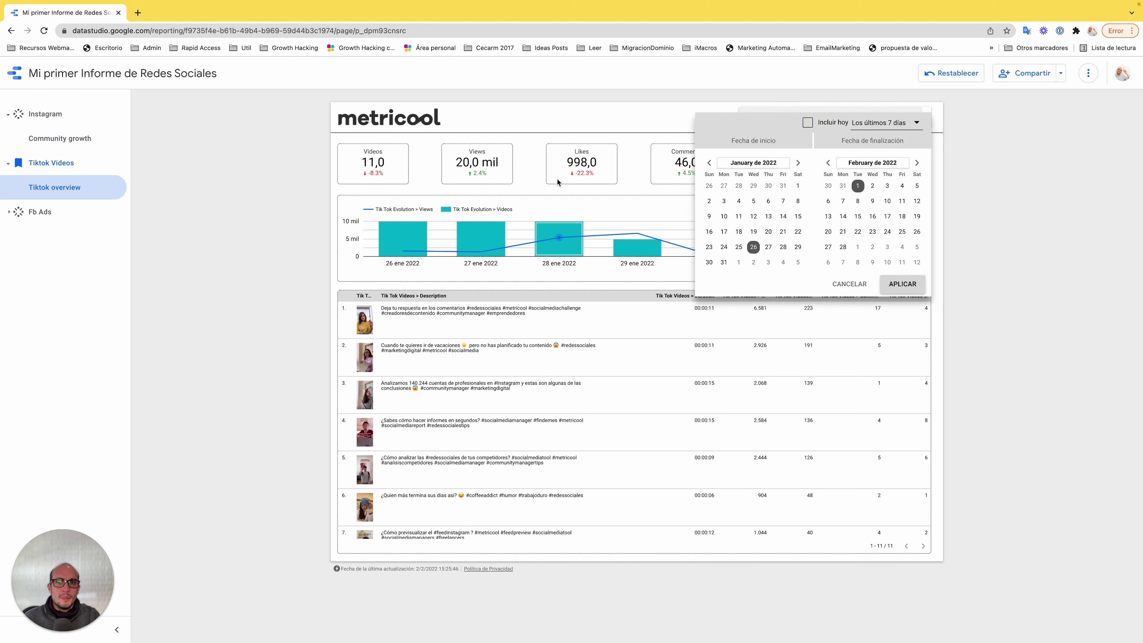
click(306, 166)
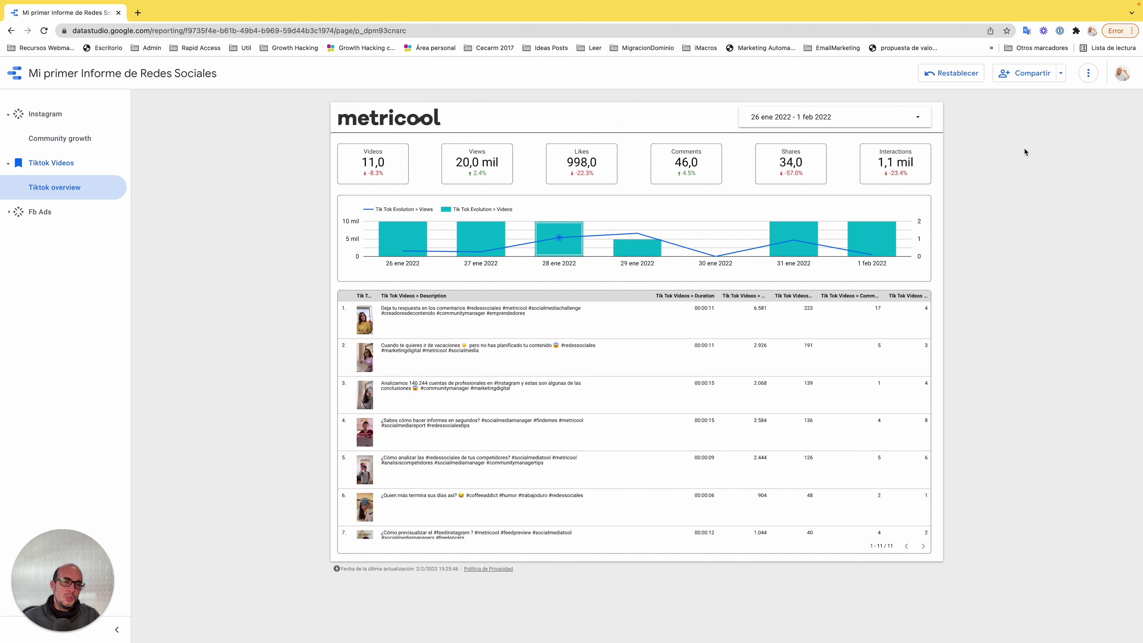
click(949, 73)
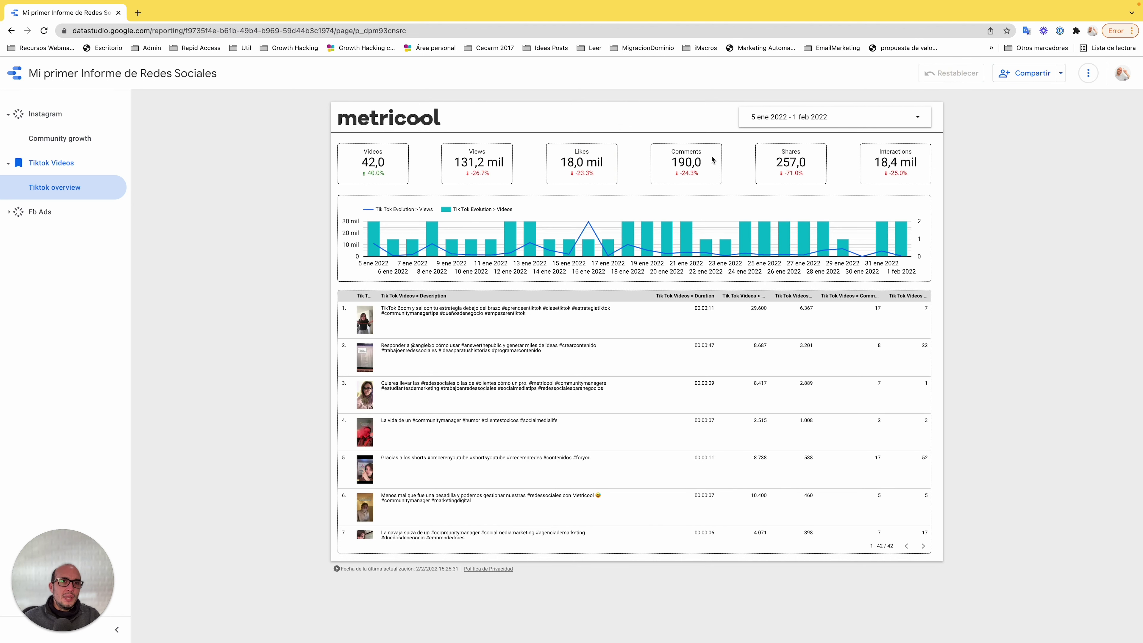
Review the viewer's copy and presentation options and the date range selector without changing anything.
click(1088, 72)
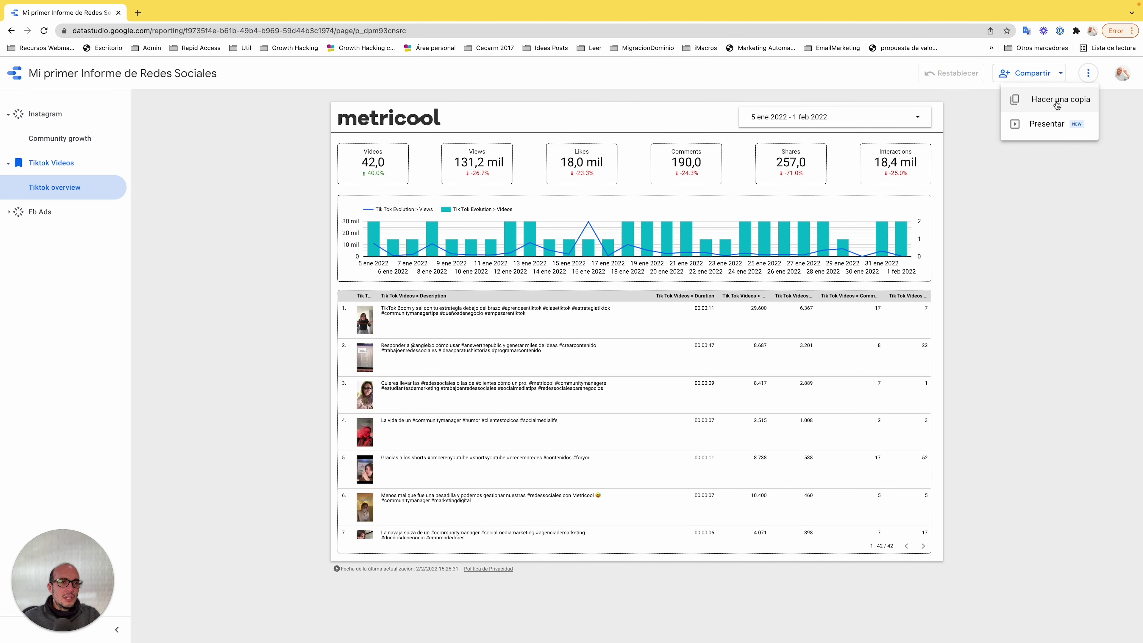
click(1000, 293)
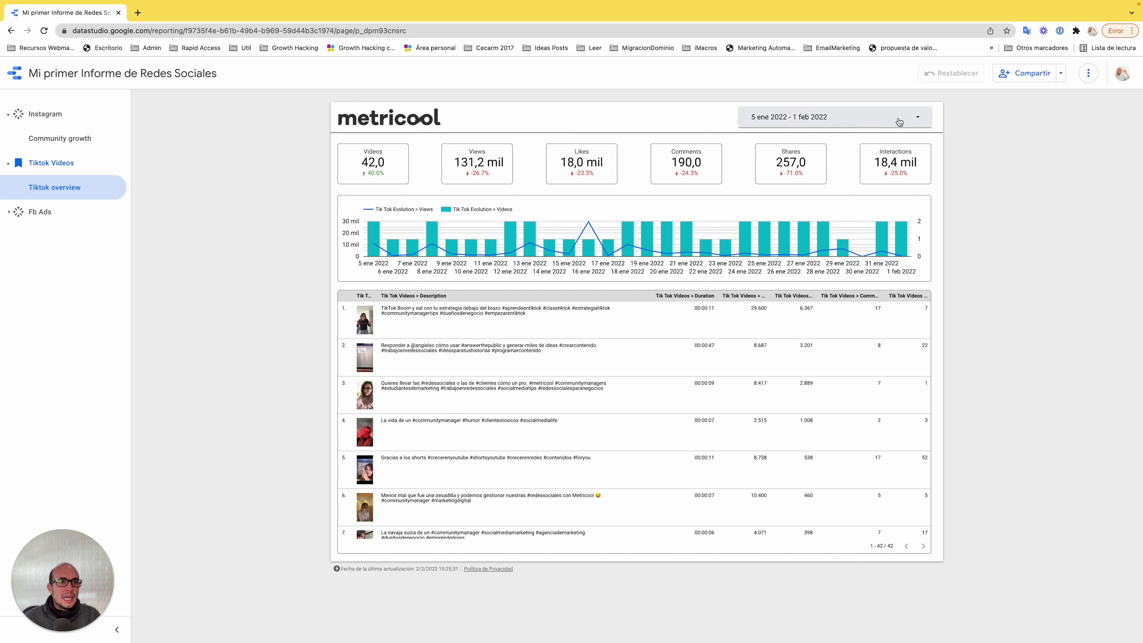
click(885, 121)
click(975, 166)
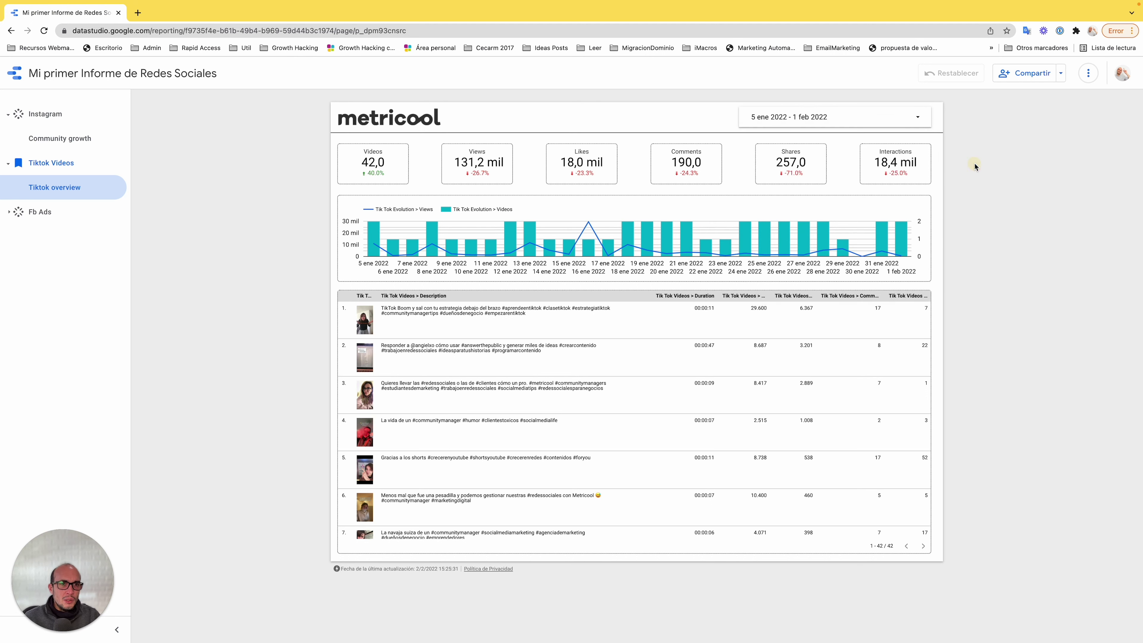
click(835, 120)
click(512, 115)
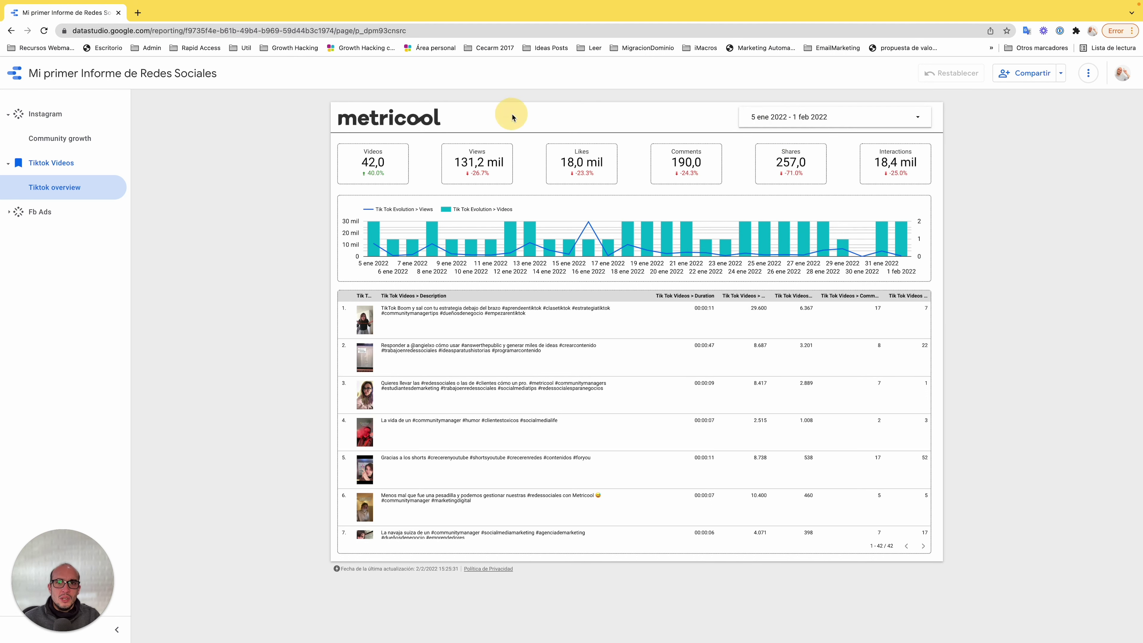
click(915, 120)
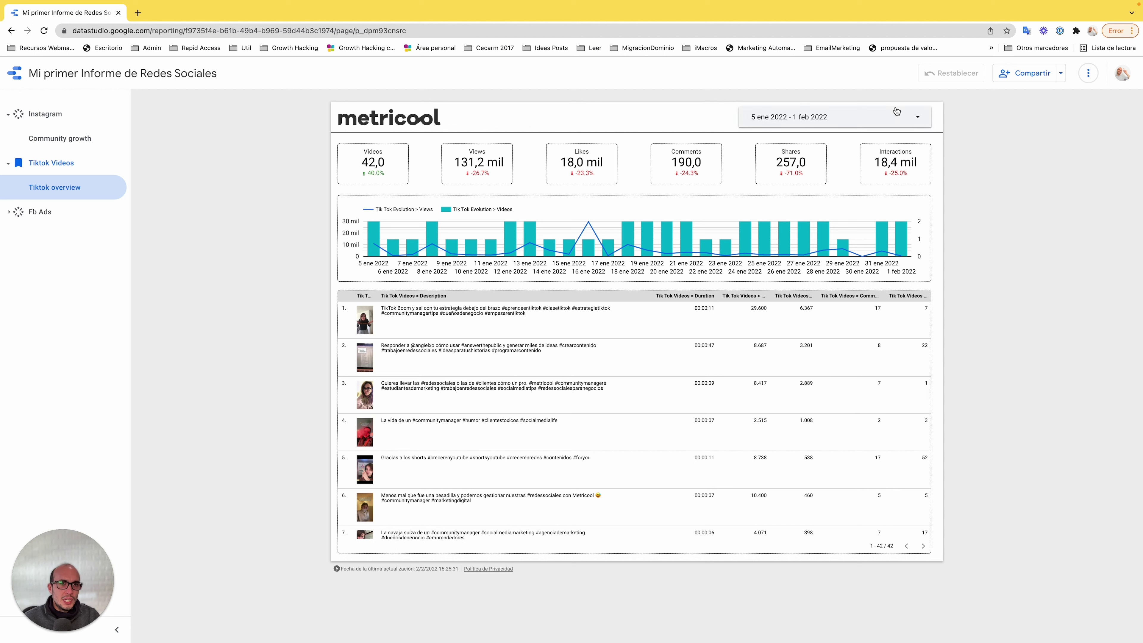
click(963, 136)
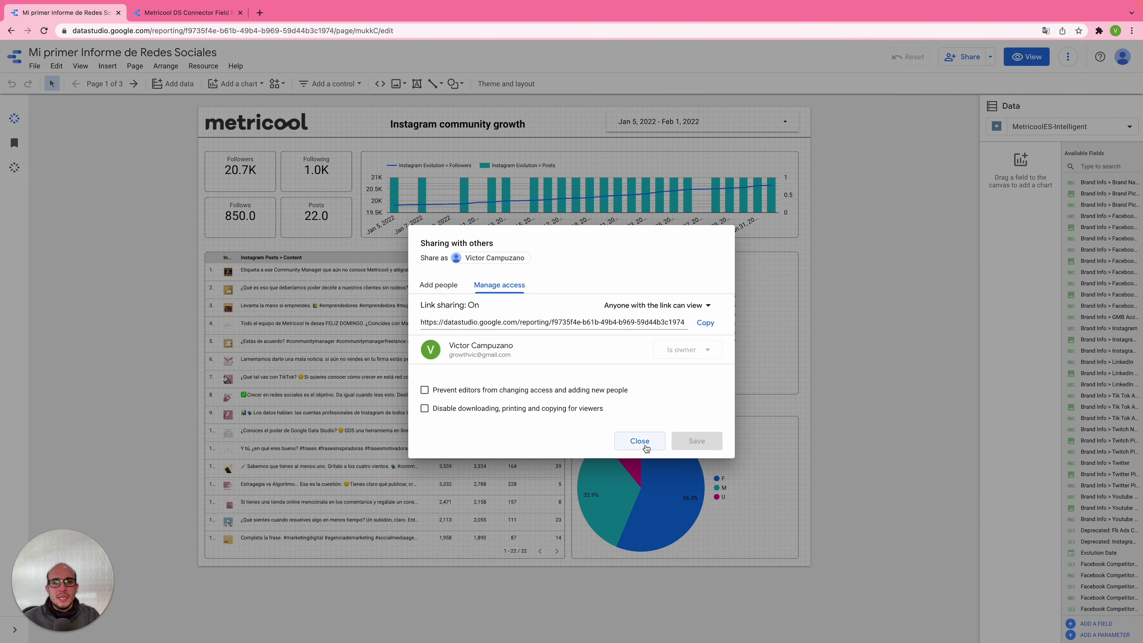
Close the owner's sharing settings and download the report as a PDF with all pages, leaving the additional options off.
click(640, 440)
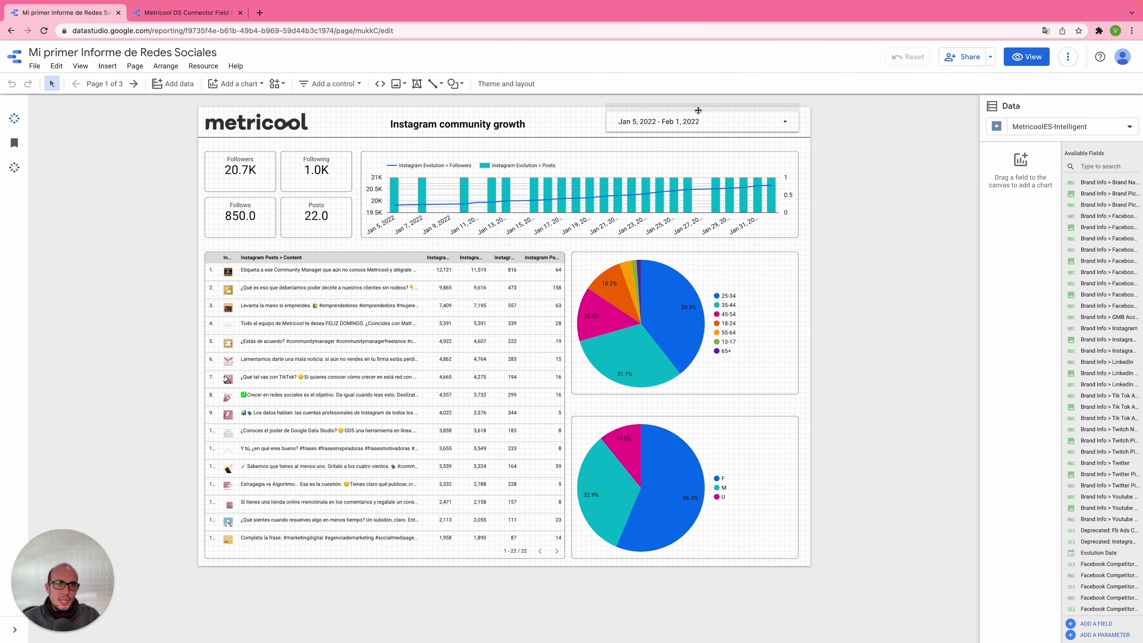
click(992, 57)
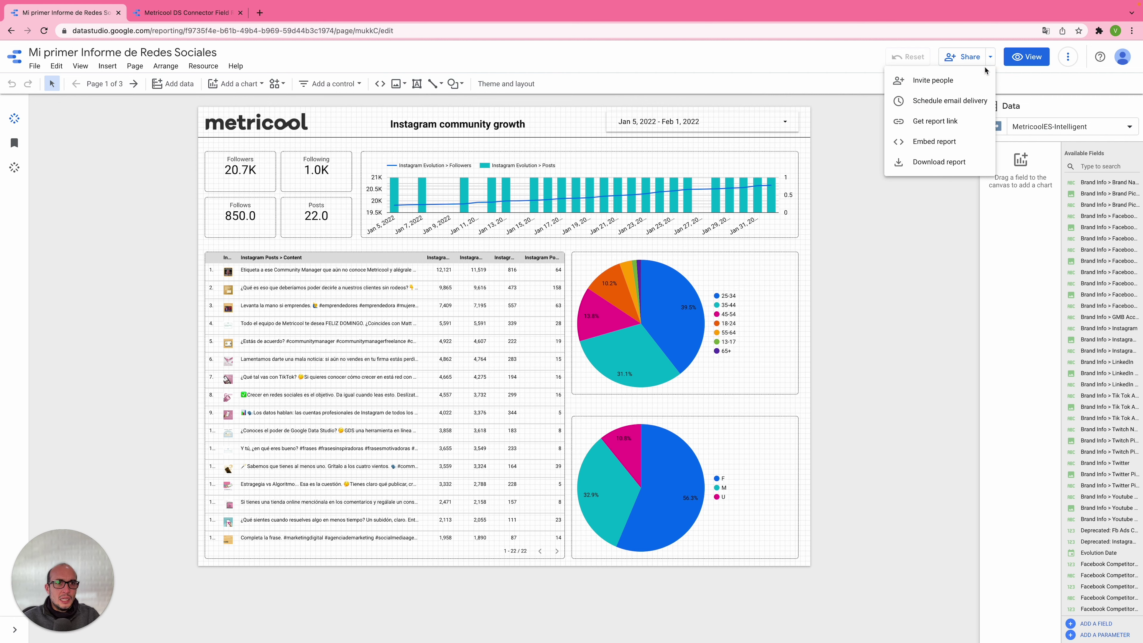
click(918, 161)
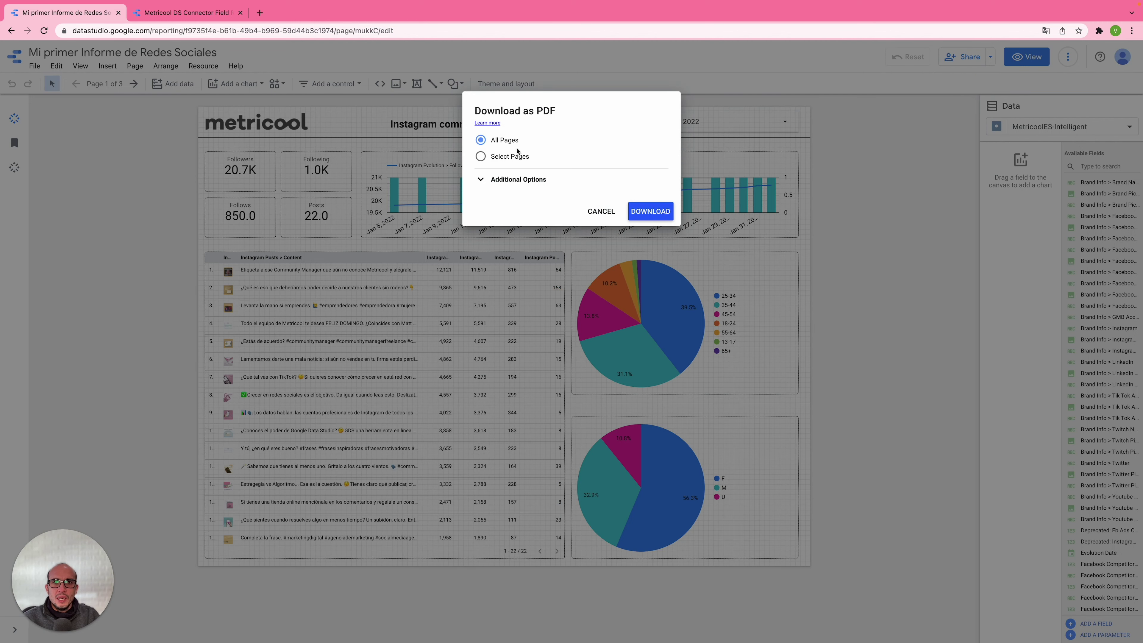
click(480, 156)
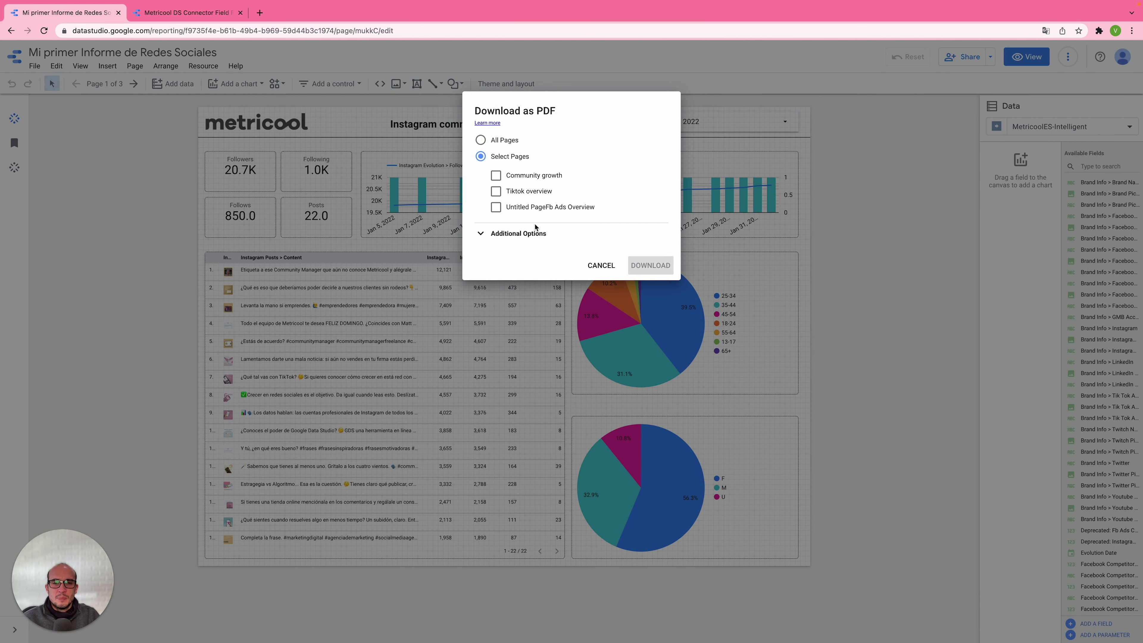
click(518, 234)
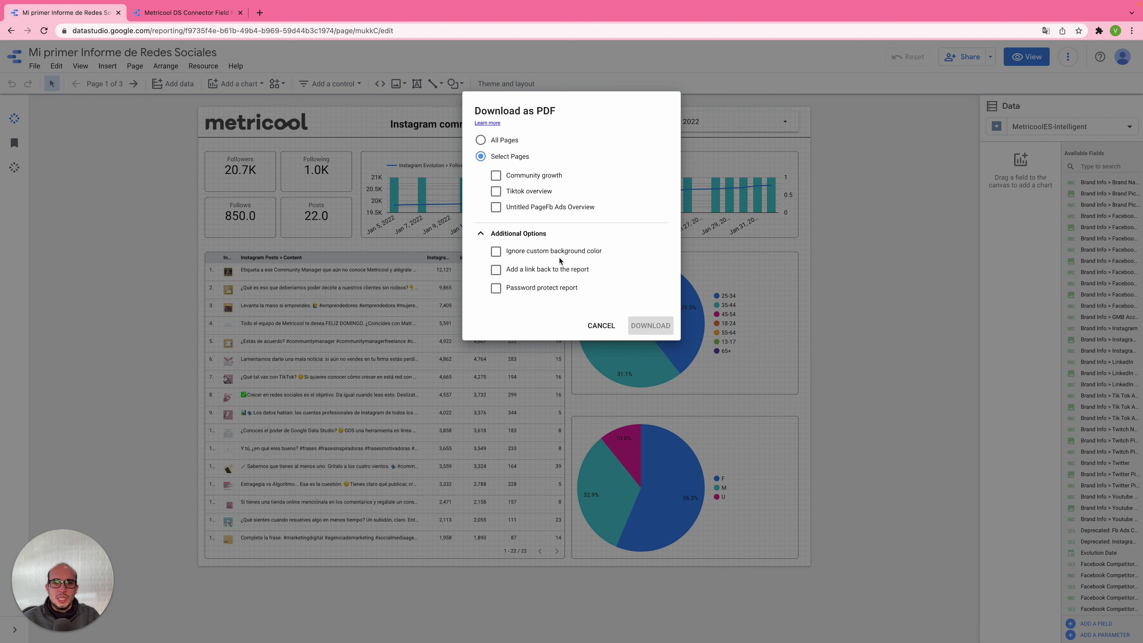
click(482, 140)
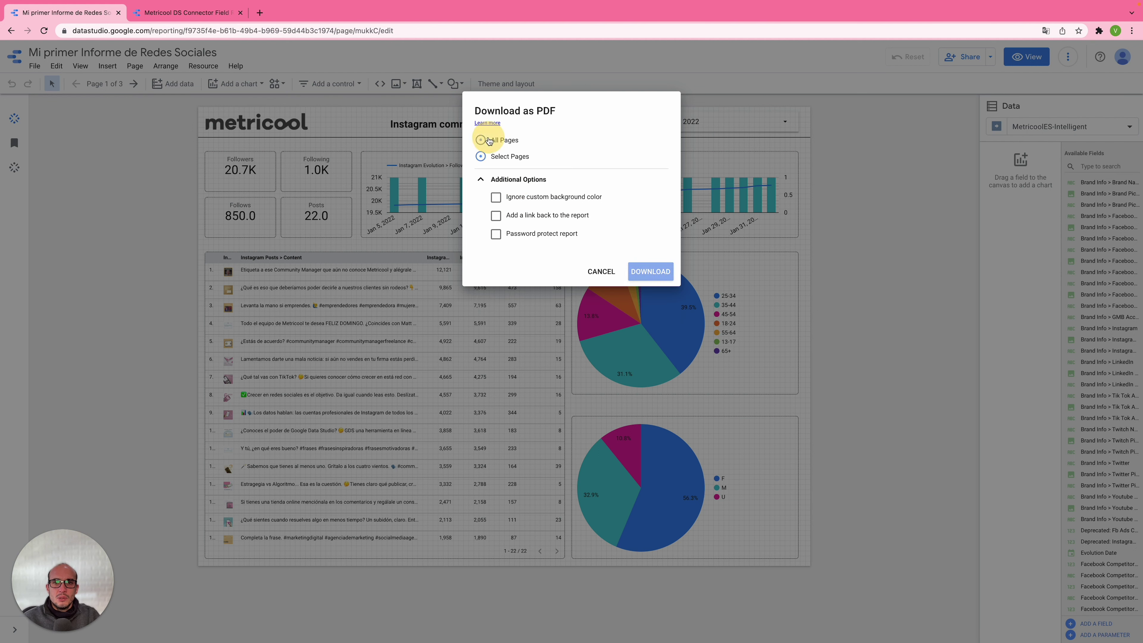
click(660, 276)
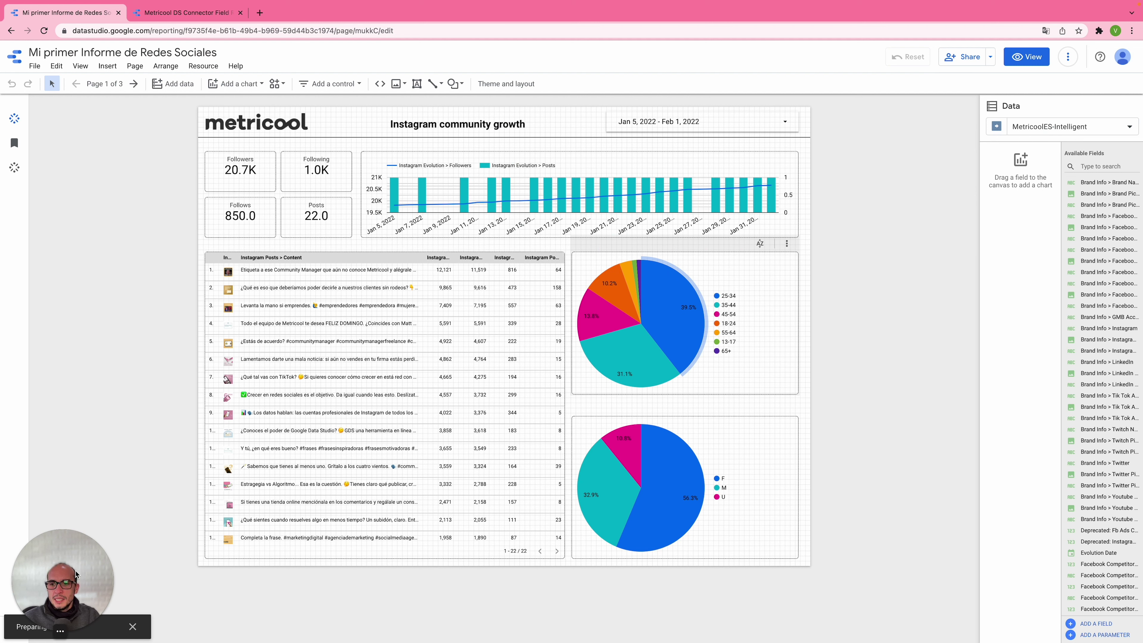
Open the downloaded Mi_primer_Informe_de_Redes_Sociales.pdf, look through its pages, and close it.
drag(75, 571, 75, 539)
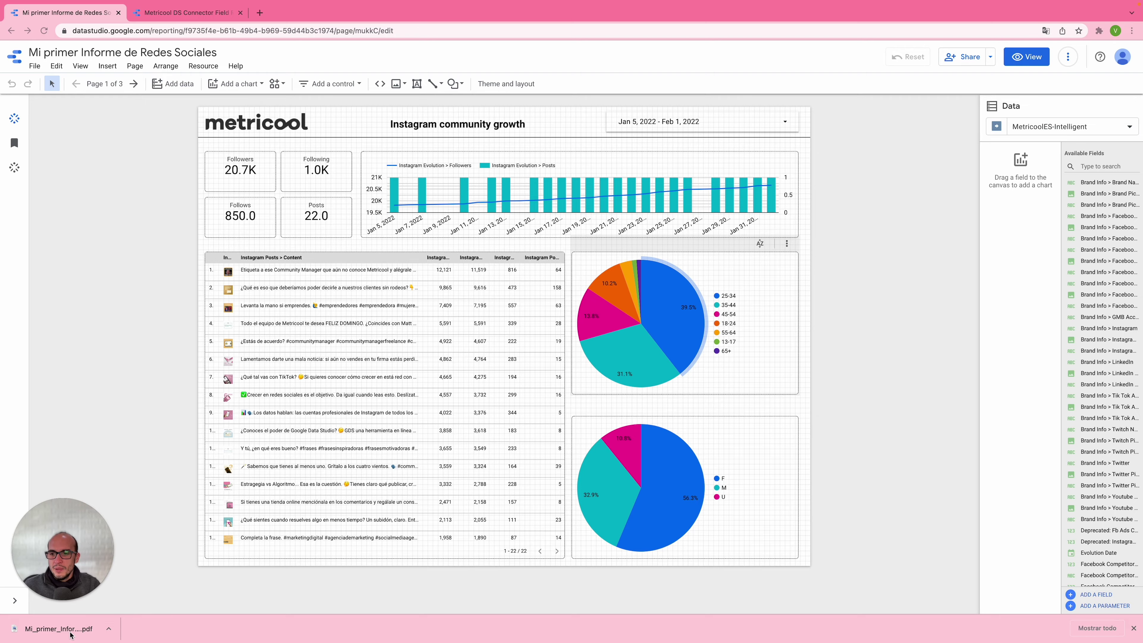
click(59, 628)
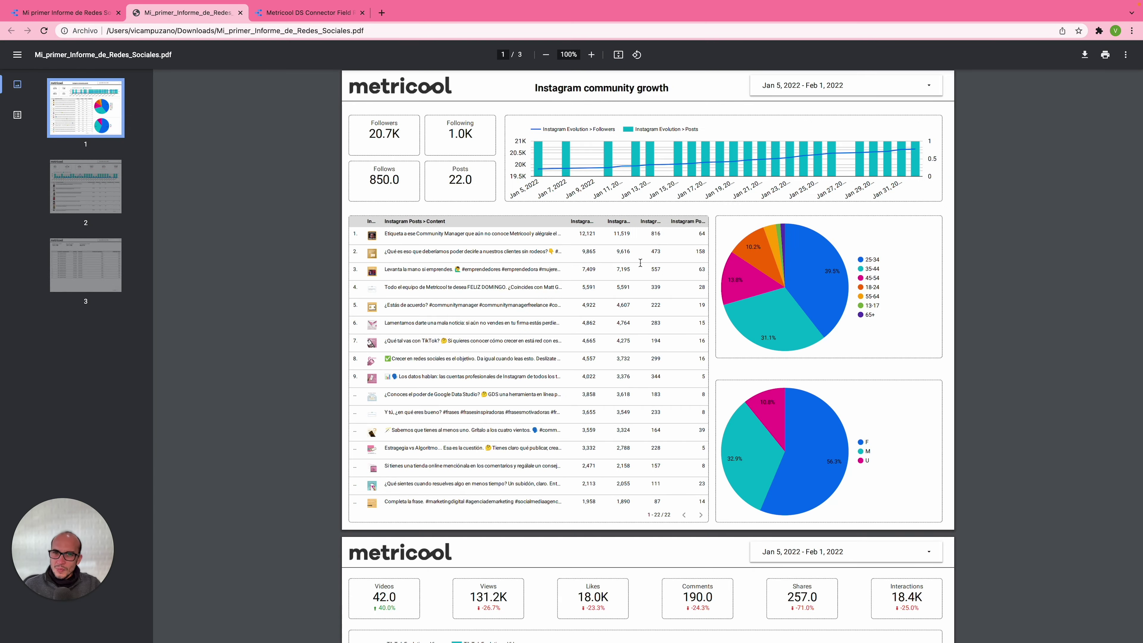
scroll(640, 263, down, 15)
scroll(650, 321, up, 15)
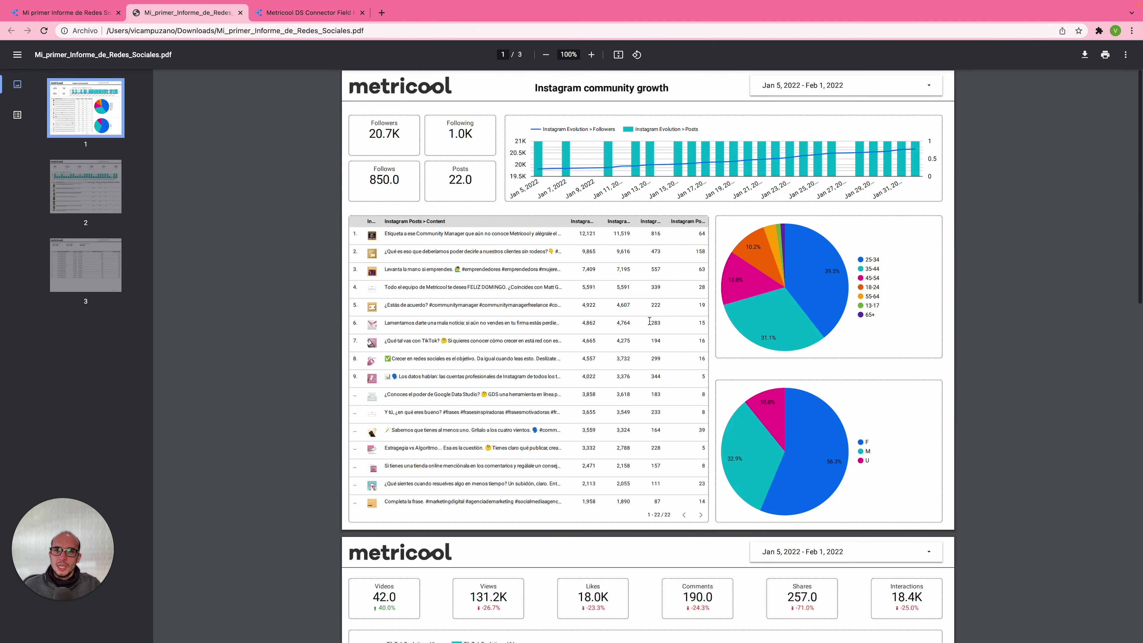
click(241, 13)
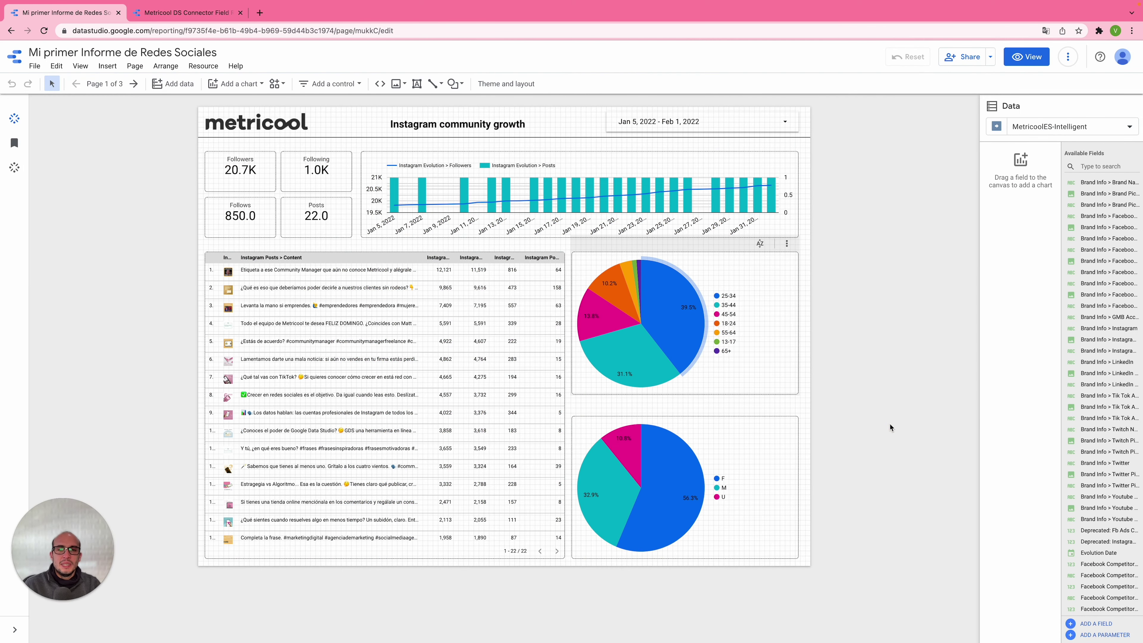
Start scheduling email delivery of the report and set it to repeat every weekday (Monday to Friday).
click(990, 57)
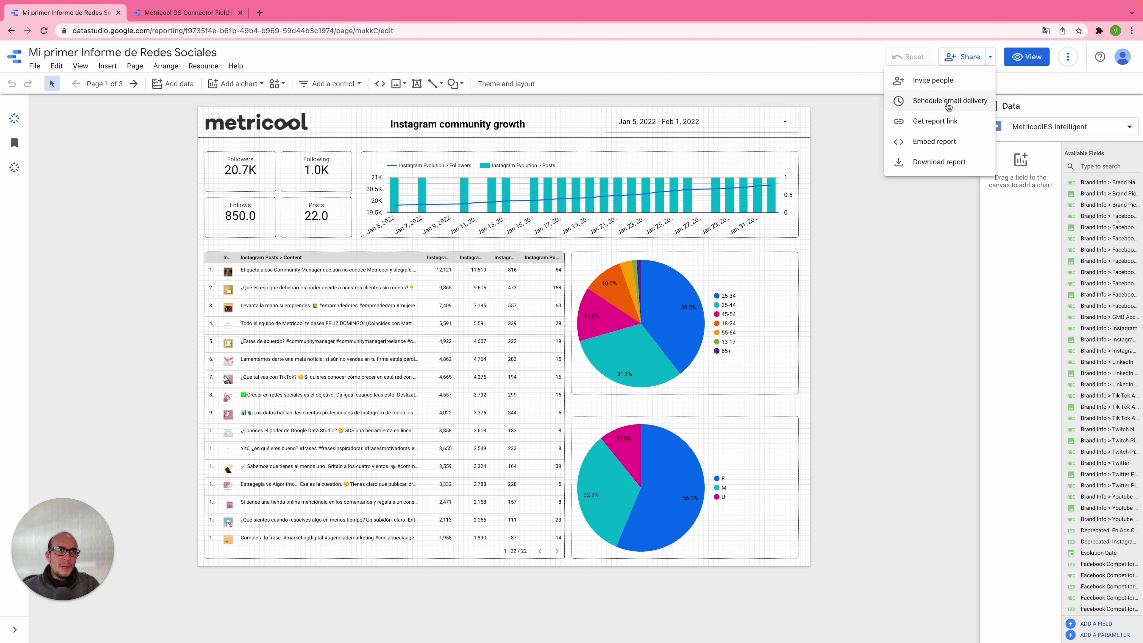
click(964, 102)
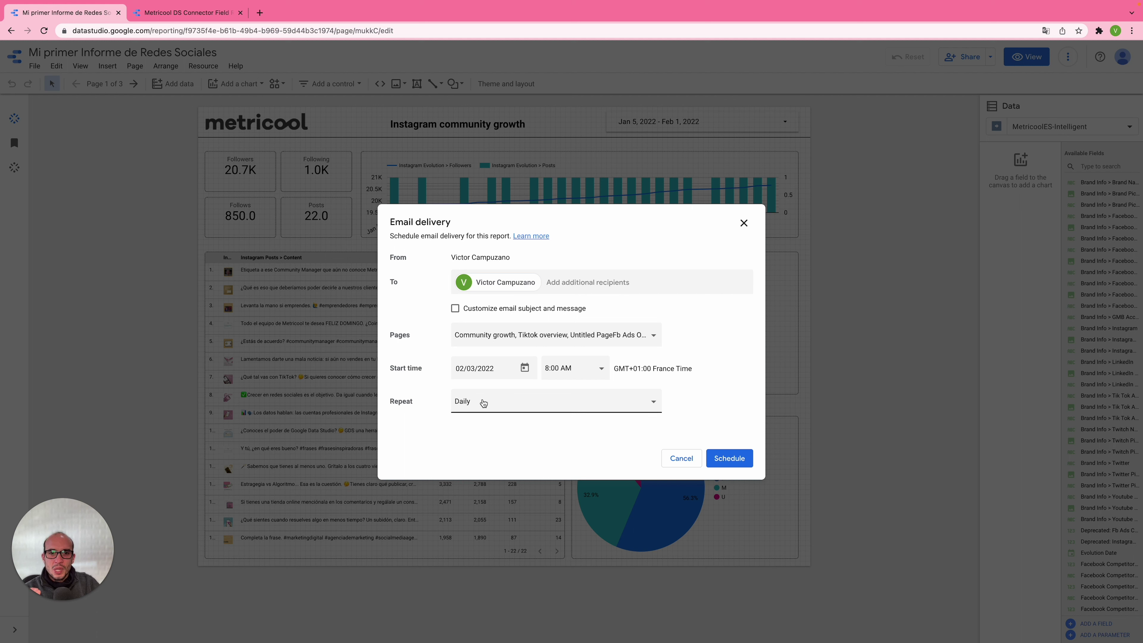
click(483, 402)
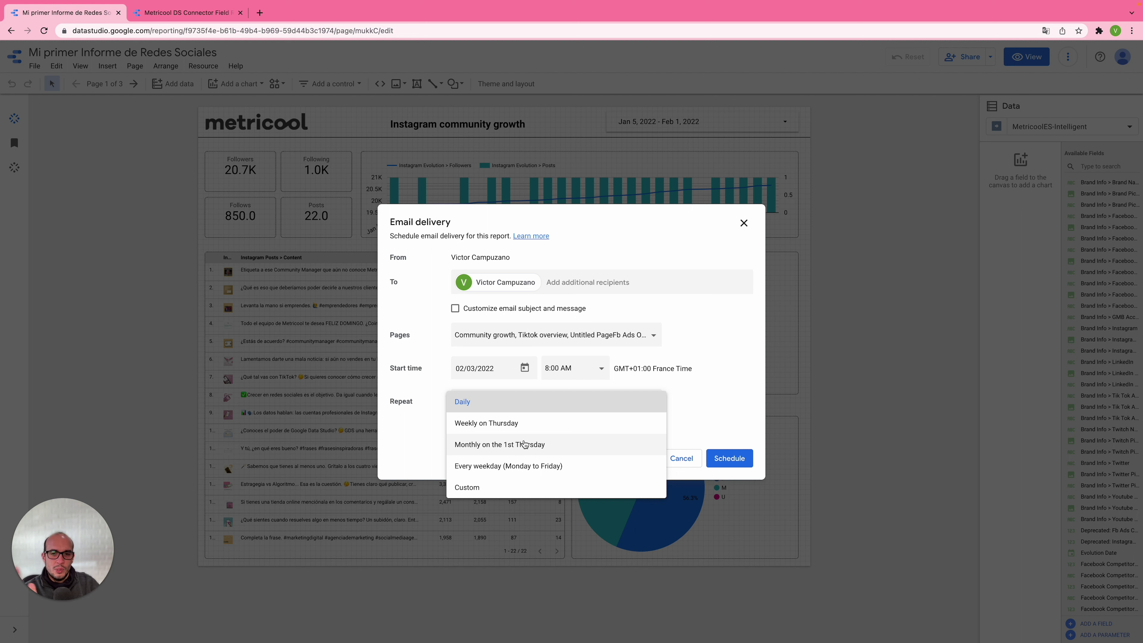
click(474, 468)
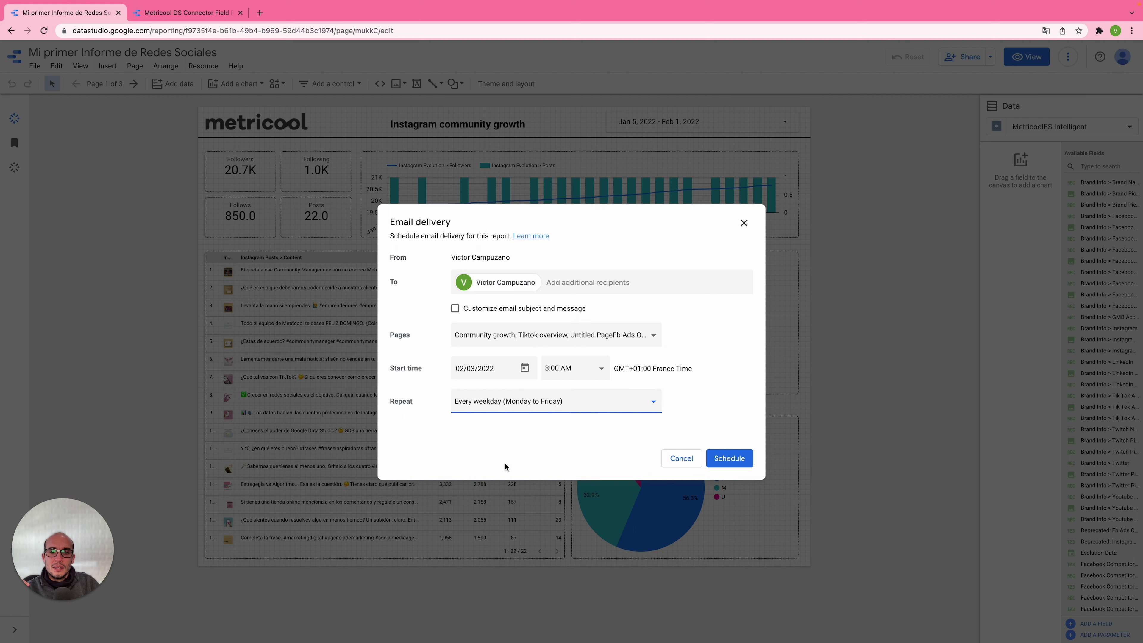
Change the email delivery to a custom repeat of every 1 month on the 1st Thursday.
click(538, 402)
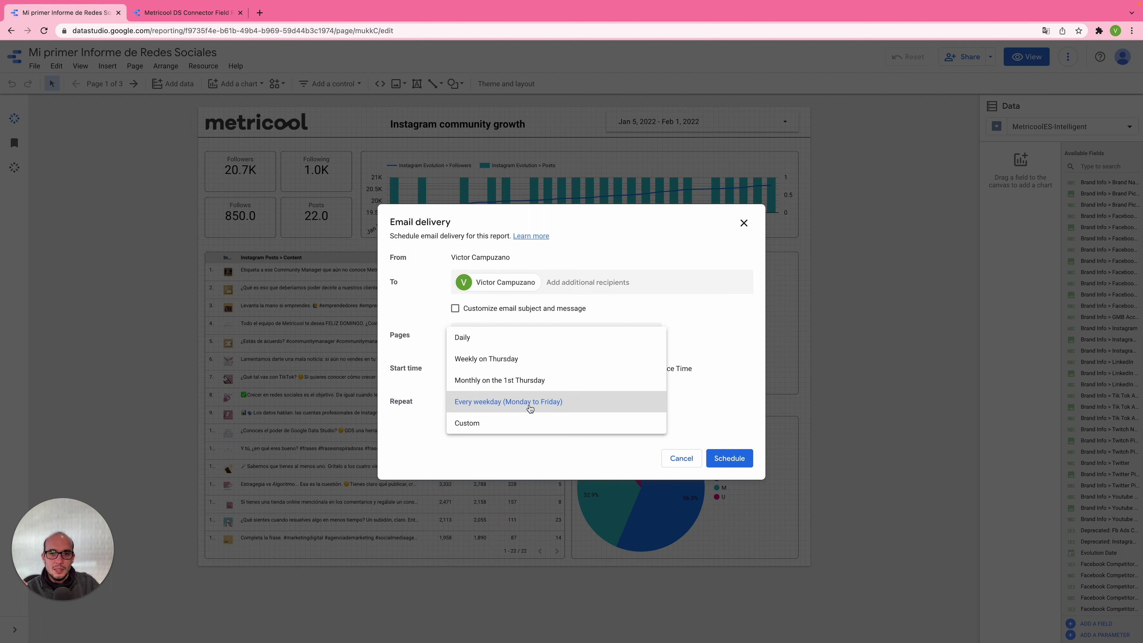
click(518, 424)
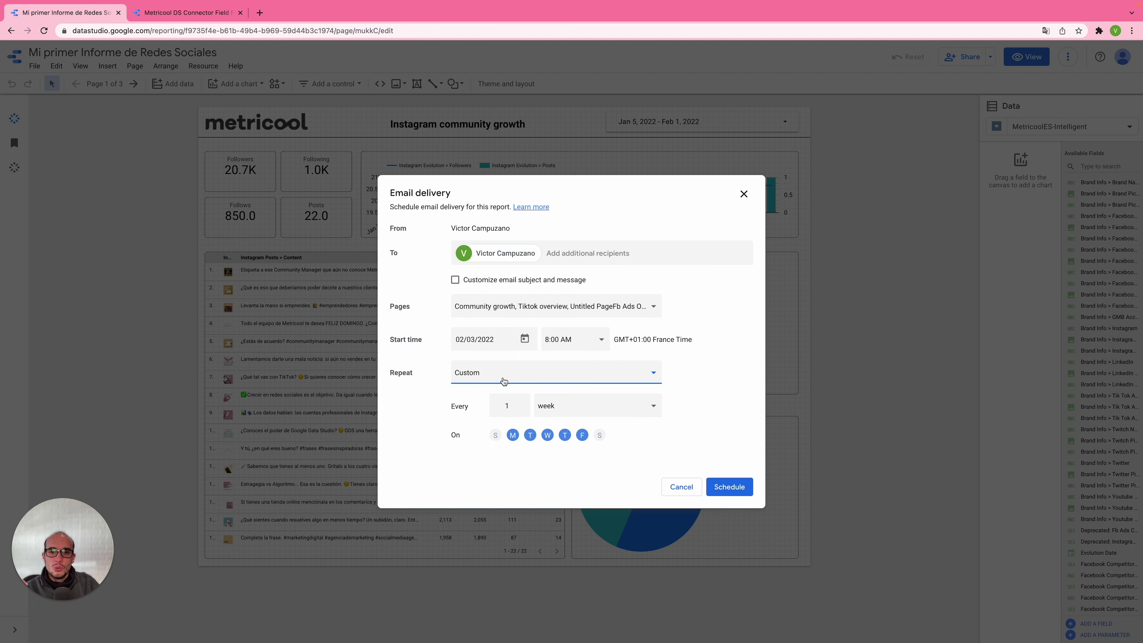
click(508, 406)
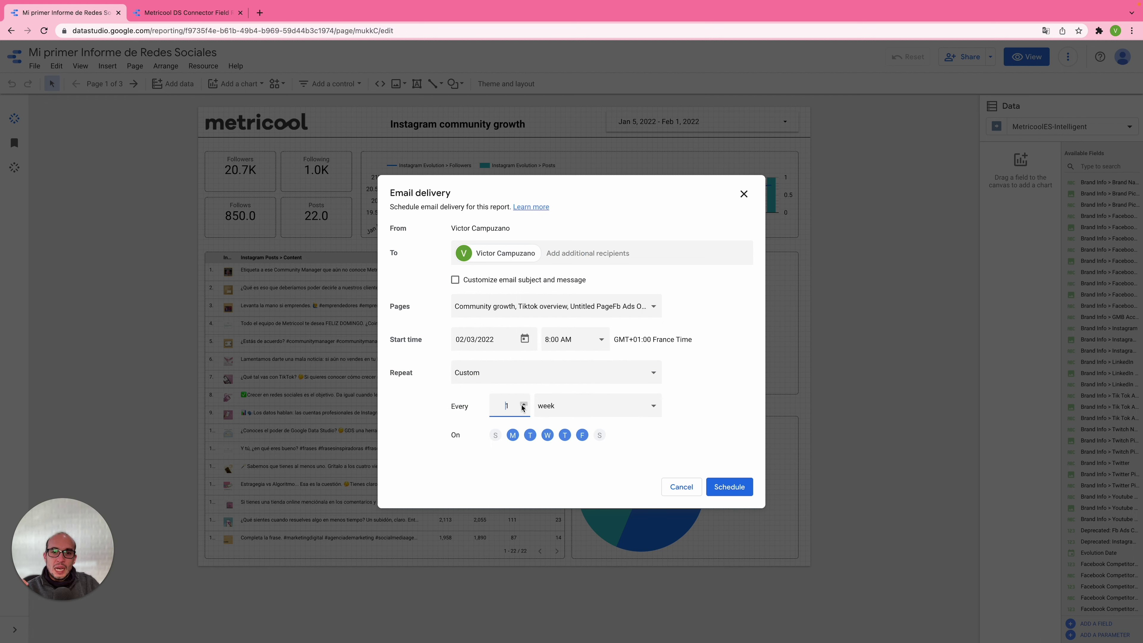
click(524, 404)
click(552, 413)
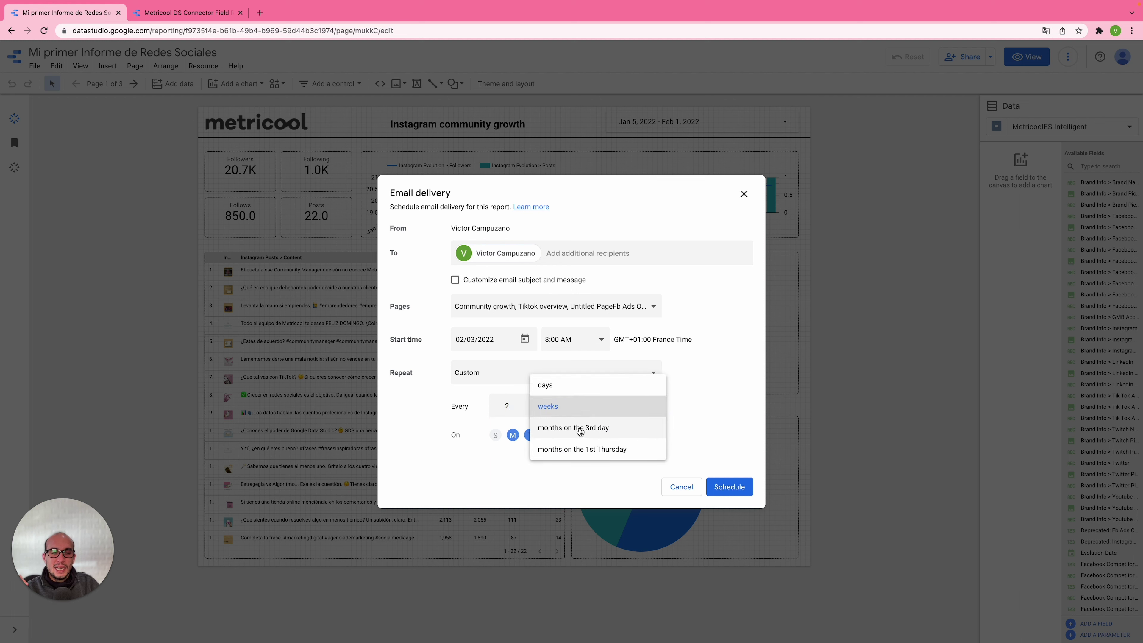
click(578, 430)
click(614, 426)
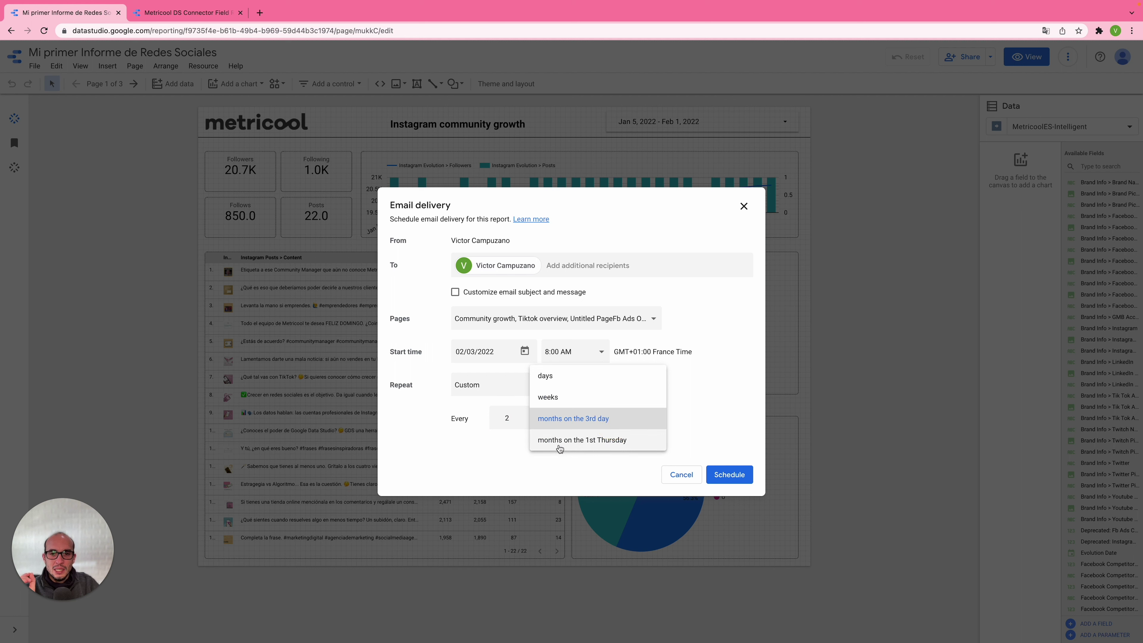
click(550, 448)
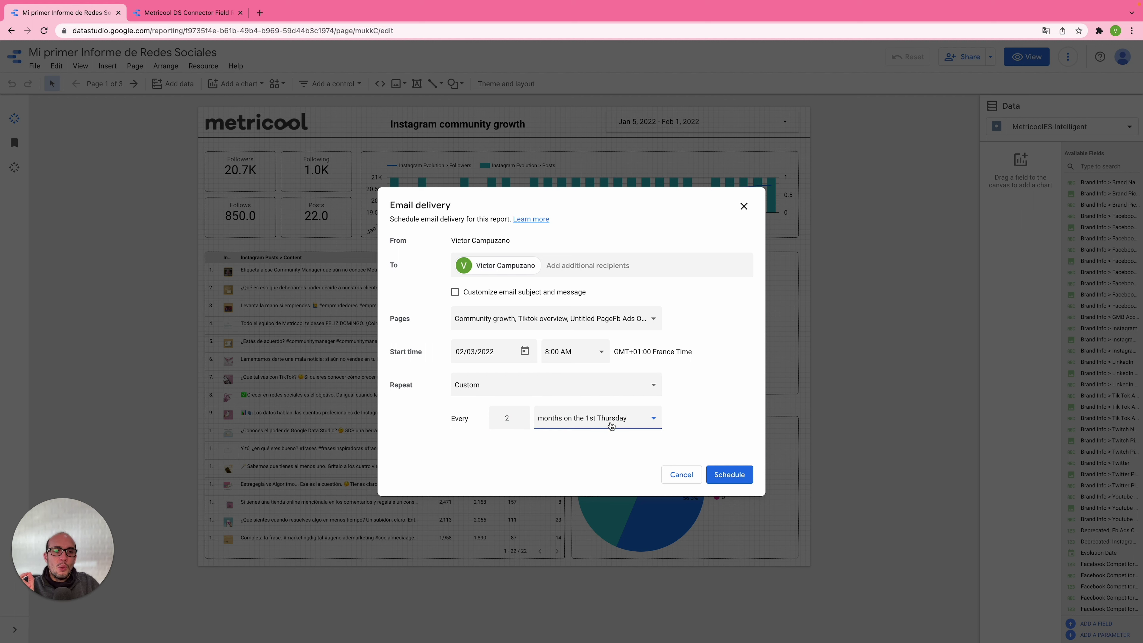
click(524, 421)
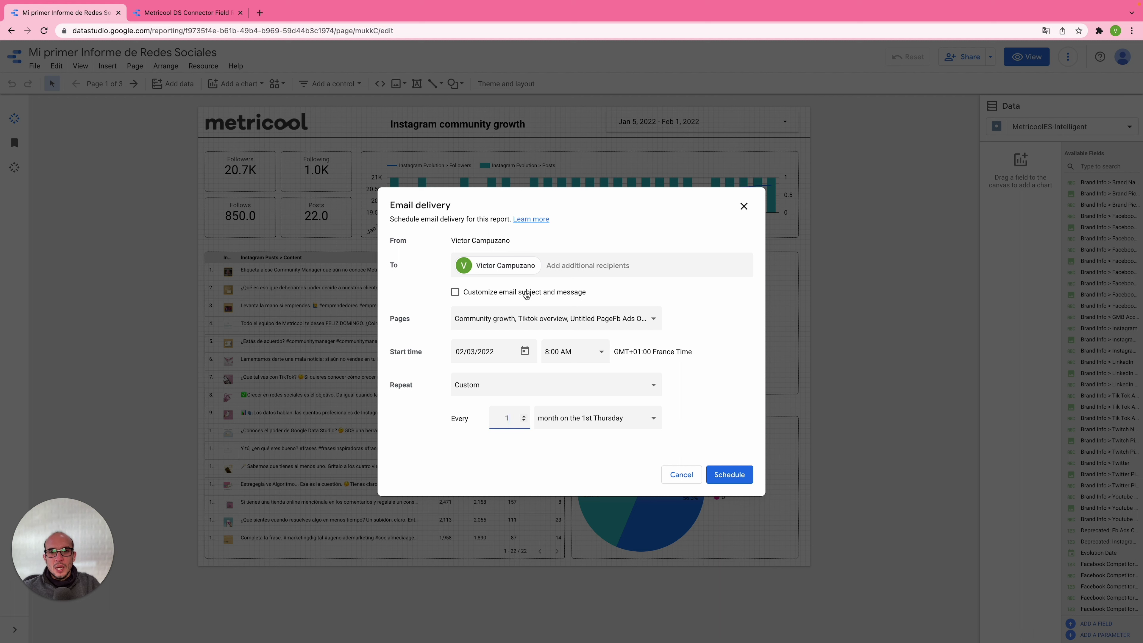
Enable customizing the email subject and message, leaving both text fields empty.
click(526, 293)
click(500, 310)
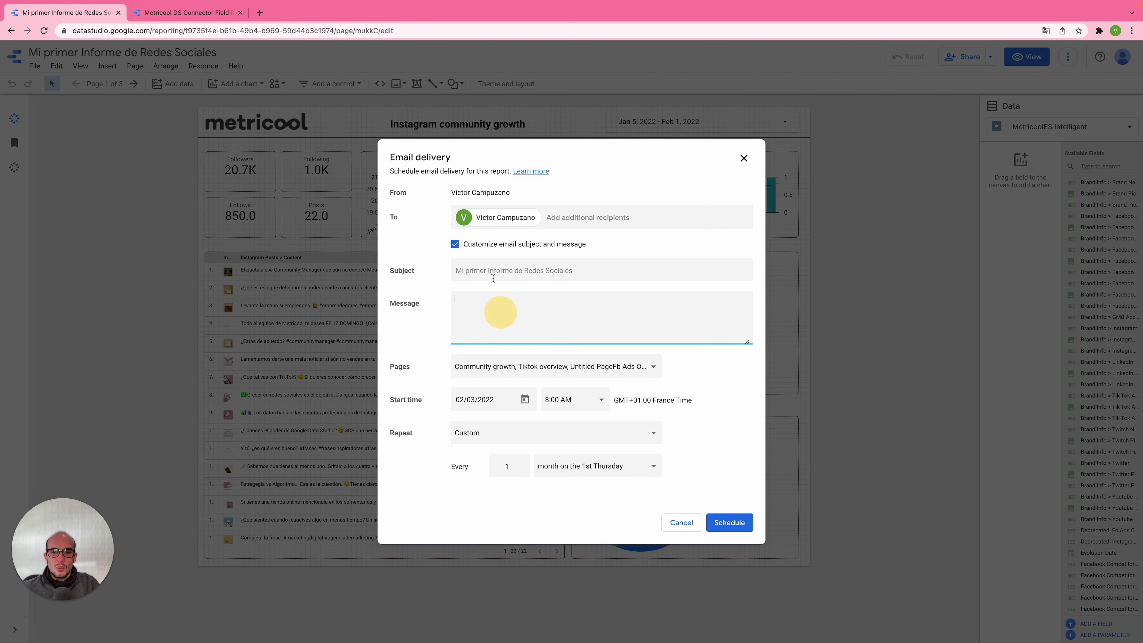
click(500, 269)
click(526, 319)
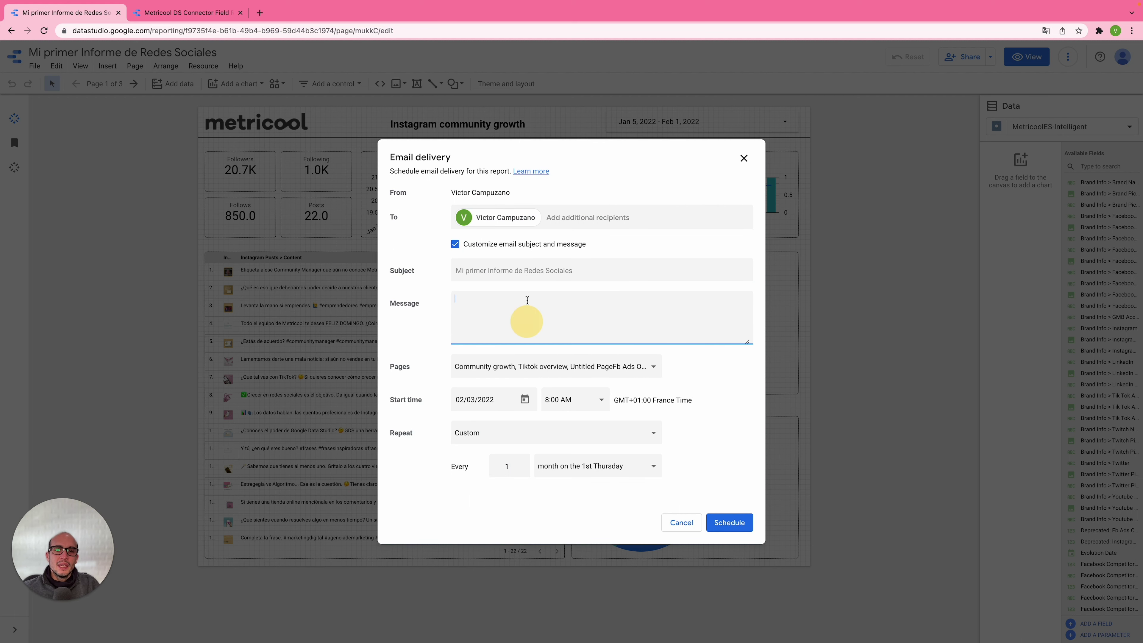
click(525, 265)
click(510, 307)
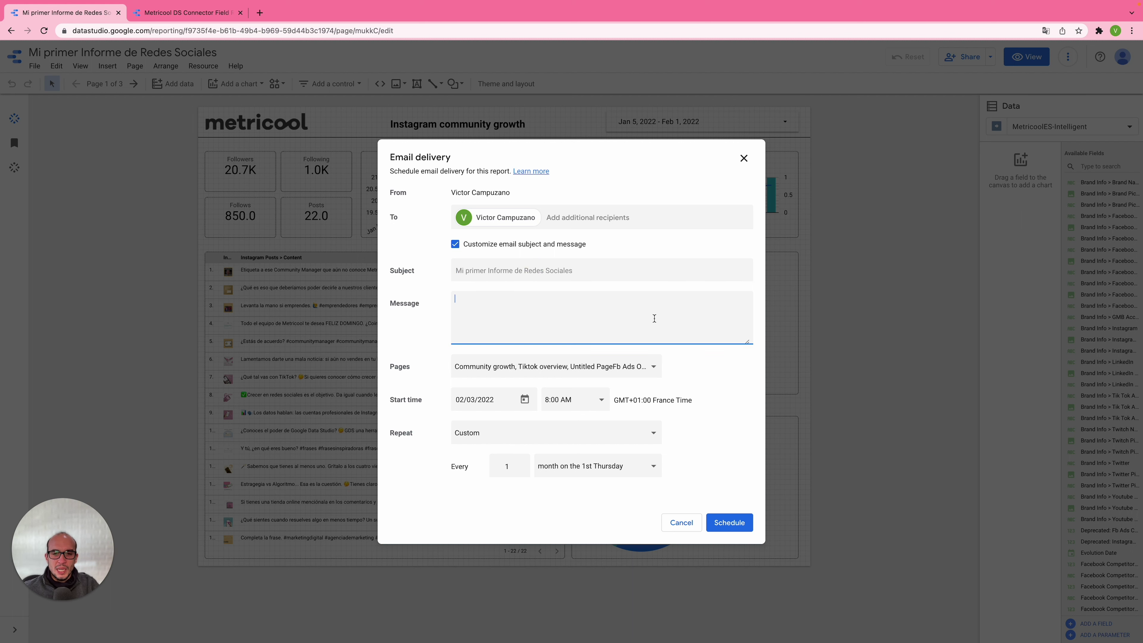
Limit the emailed pages to Community growth and Tiktok overview.
click(640, 368)
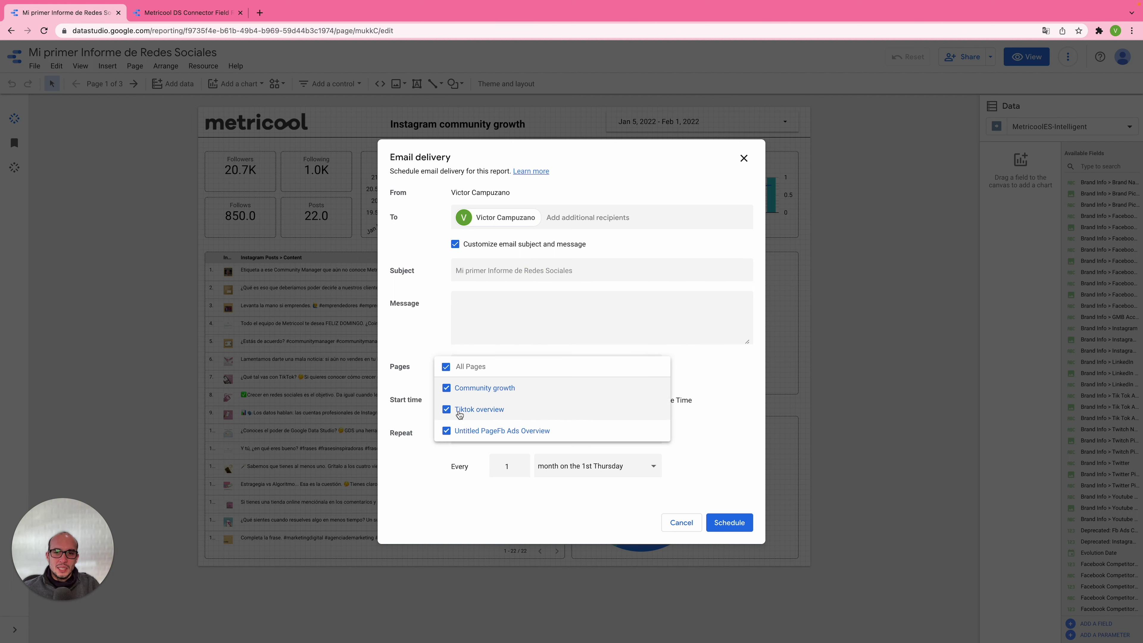
click(447, 373)
click(447, 388)
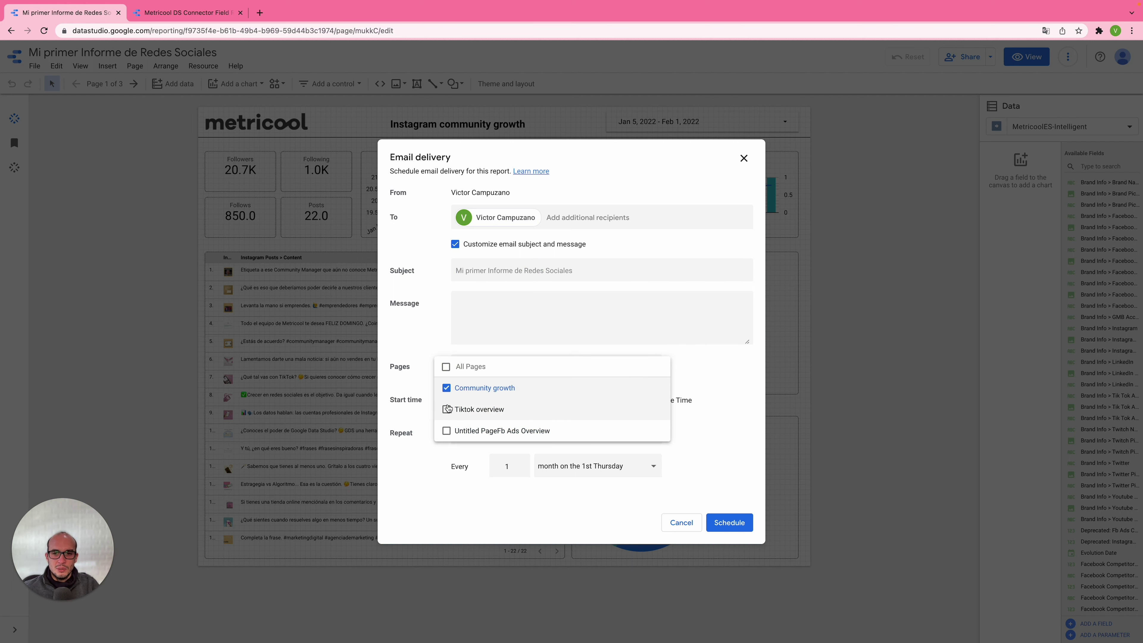
click(448, 408)
click(643, 278)
click(536, 269)
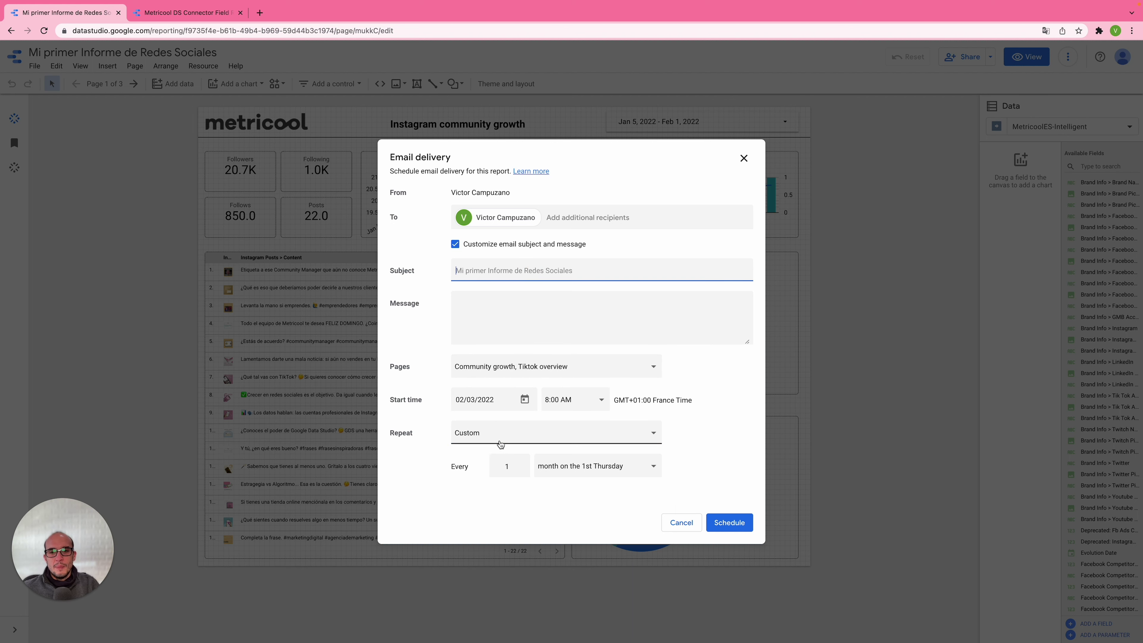
Set the email delivery to repeat daily starting at 9:00 AM, and close the settings without scheduling.
click(635, 439)
click(463, 349)
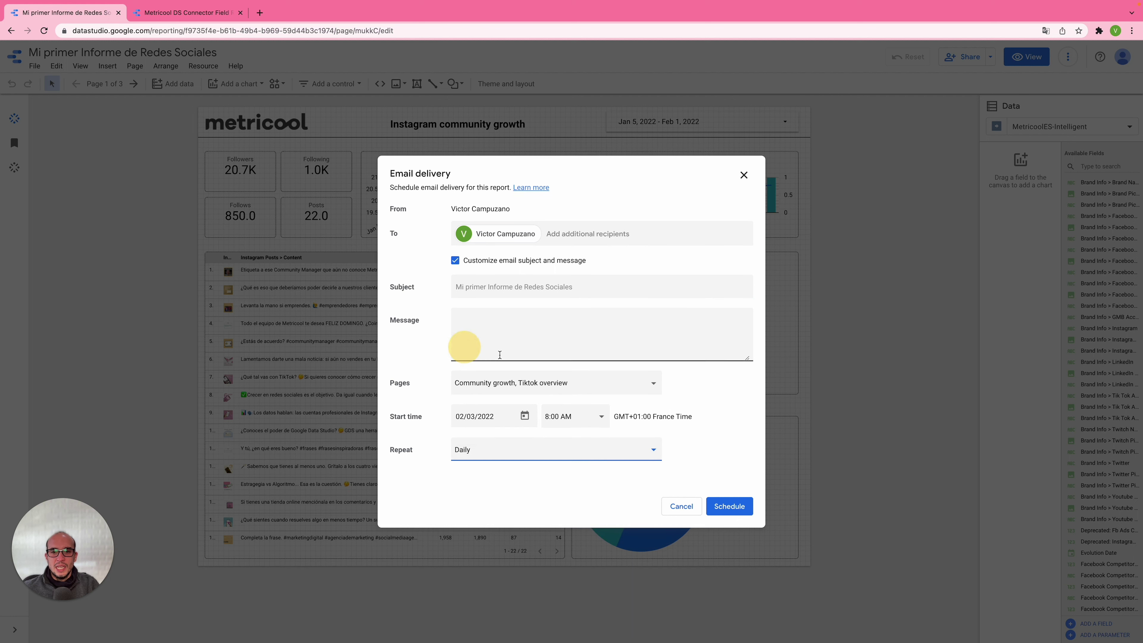
click(576, 421)
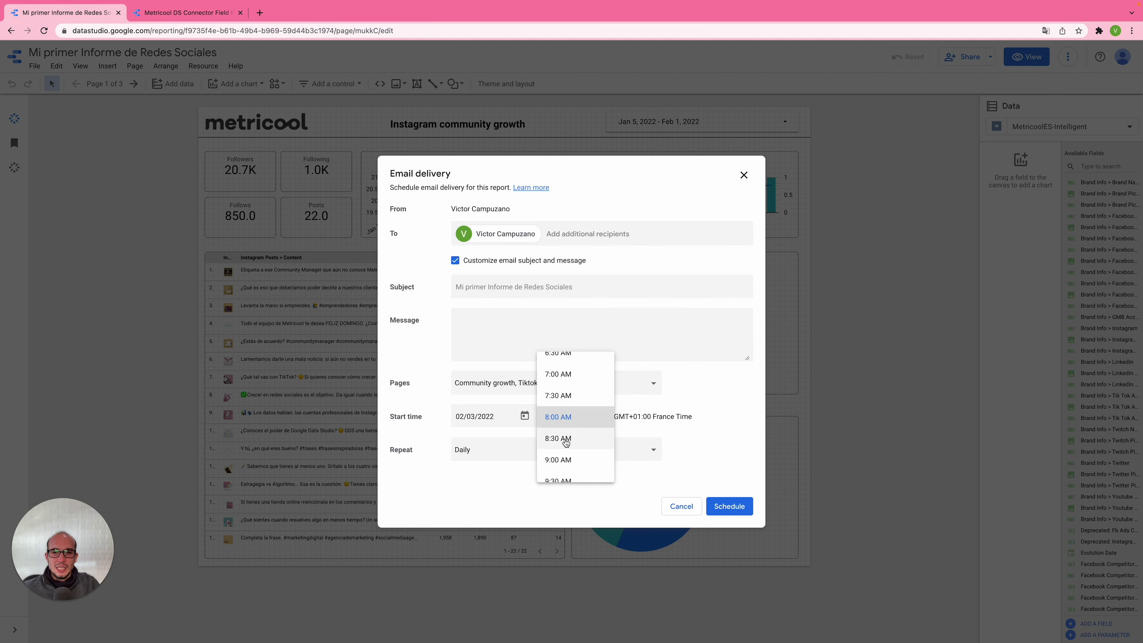
click(563, 464)
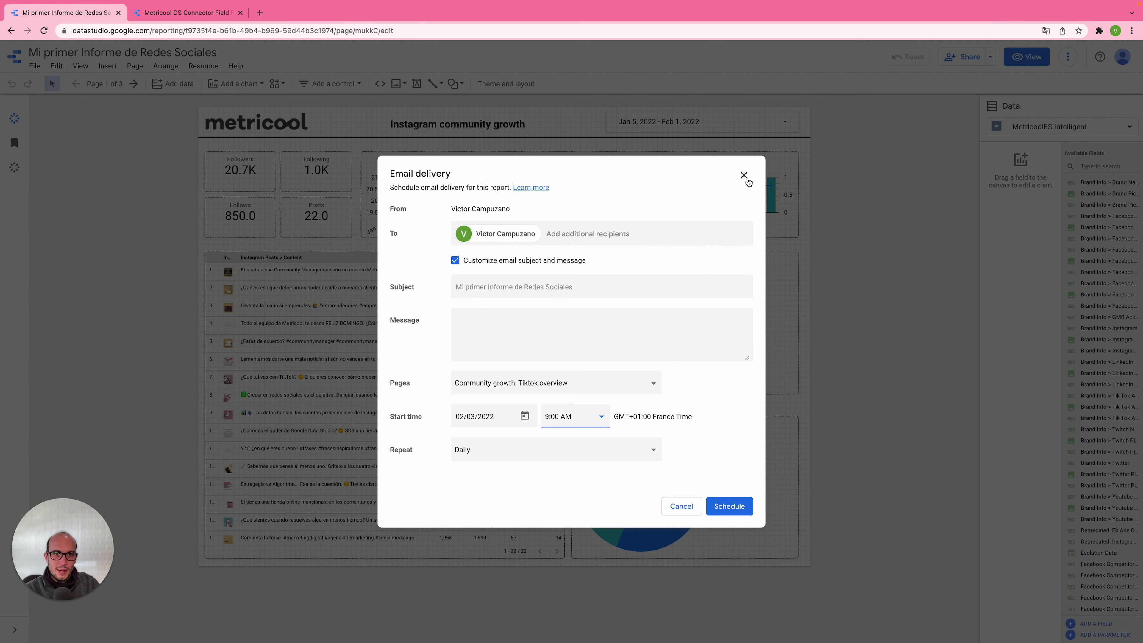
click(744, 175)
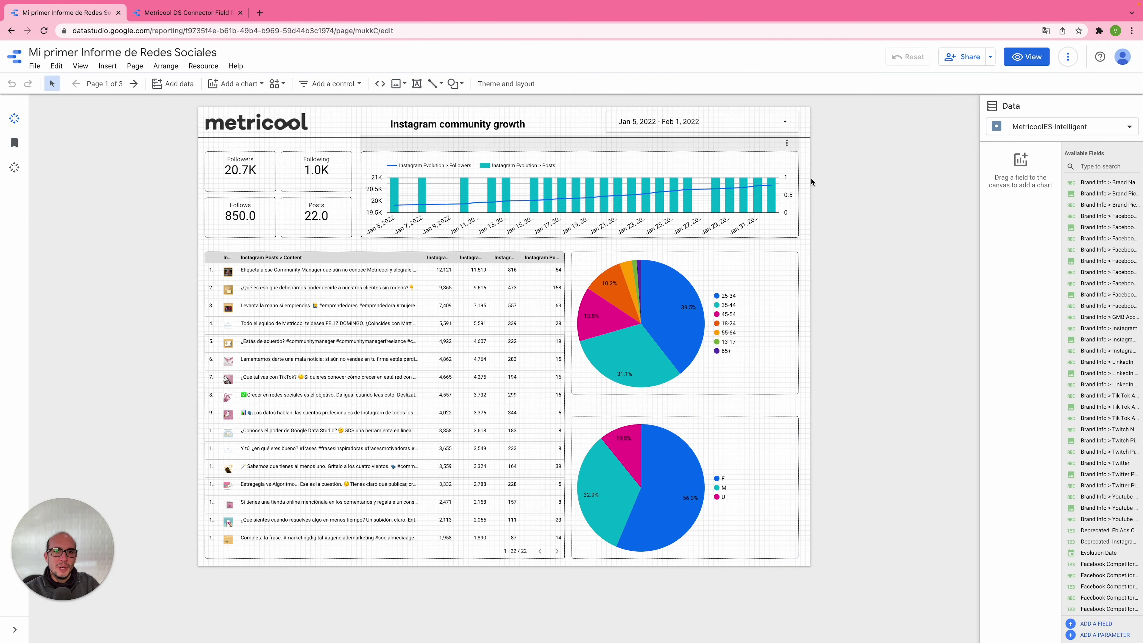
Review the default date range choices of the report's date range control without applying a change.
click(747, 121)
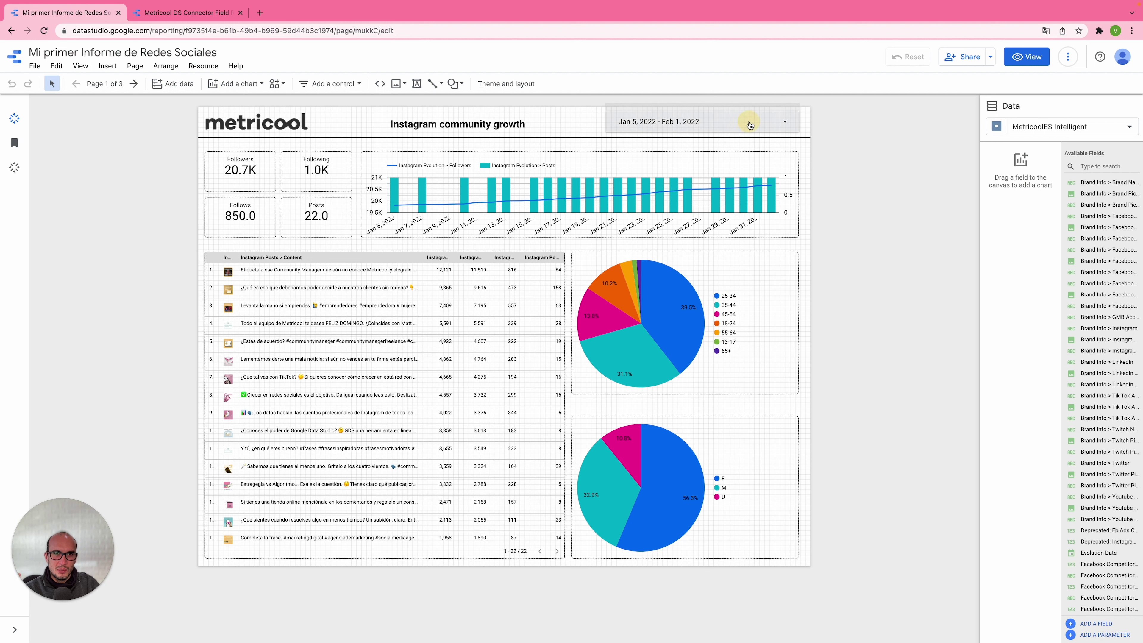
click(894, 159)
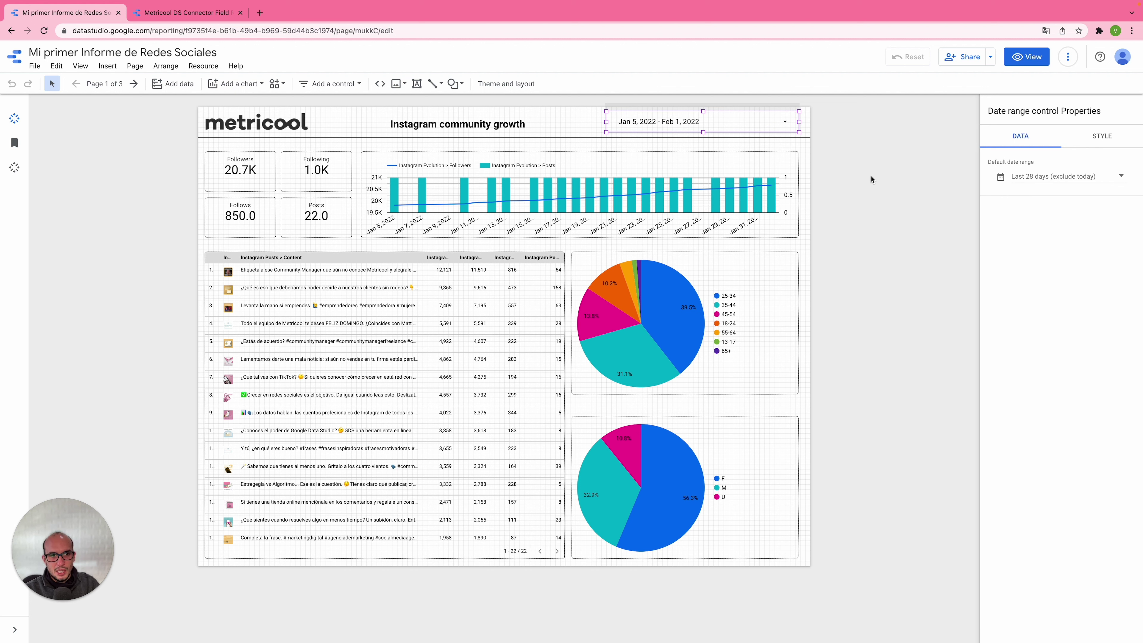
click(1089, 179)
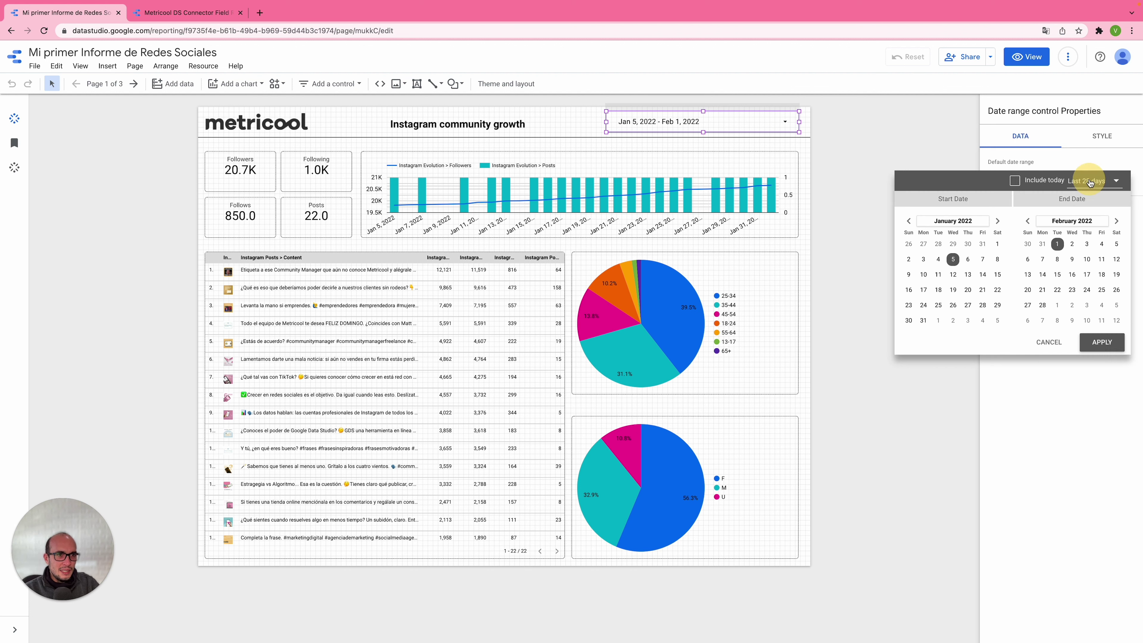
click(1095, 182)
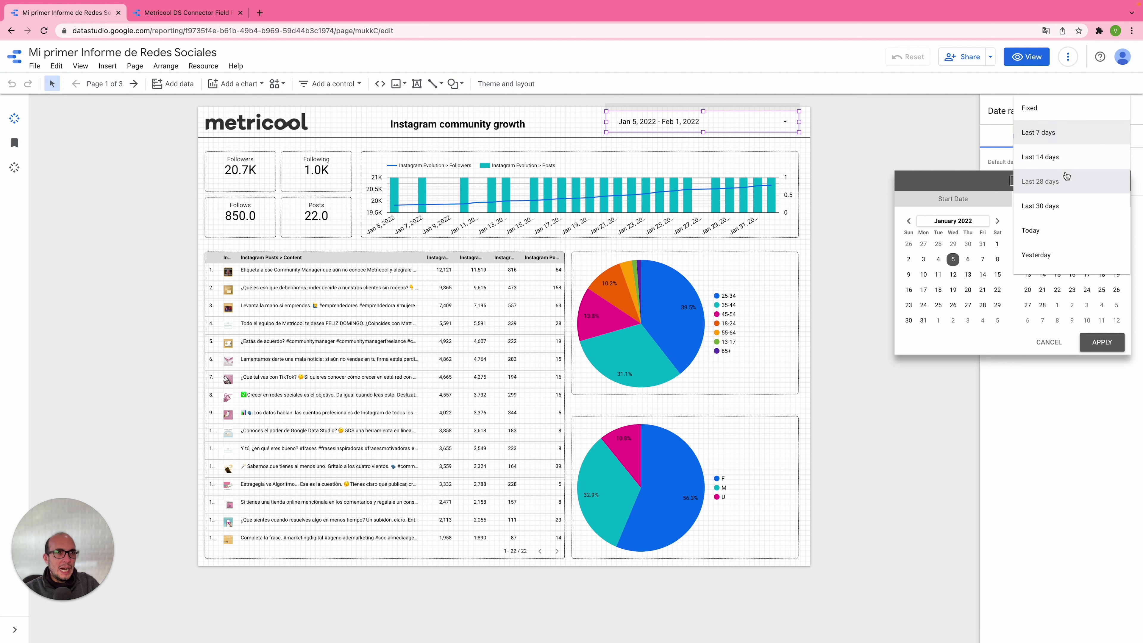
click(880, 127)
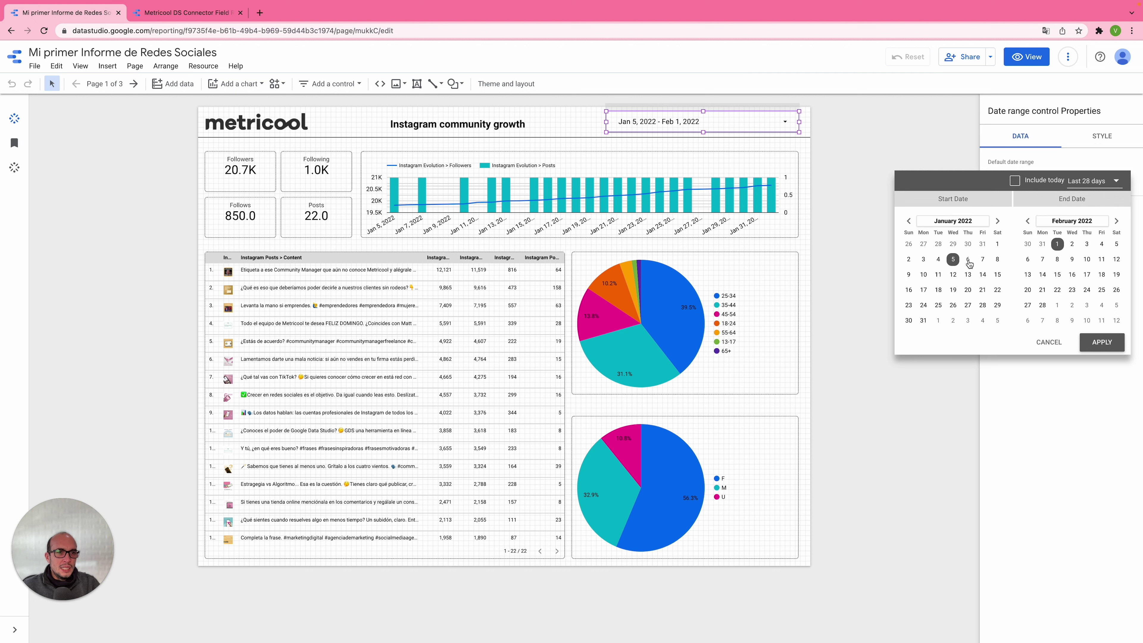
click(888, 145)
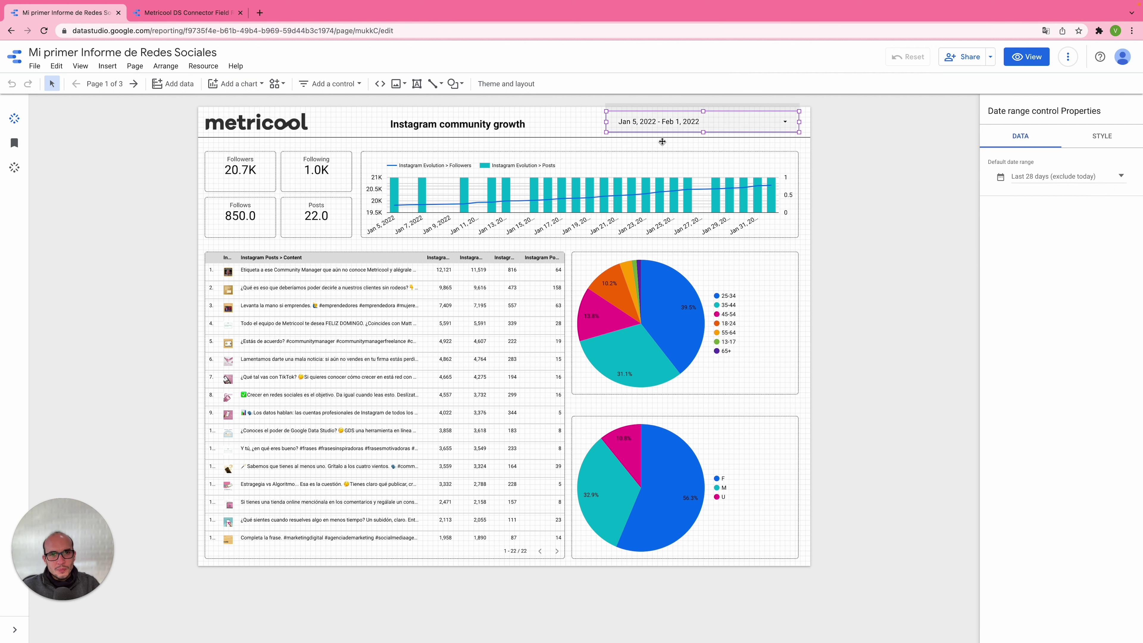
click(847, 181)
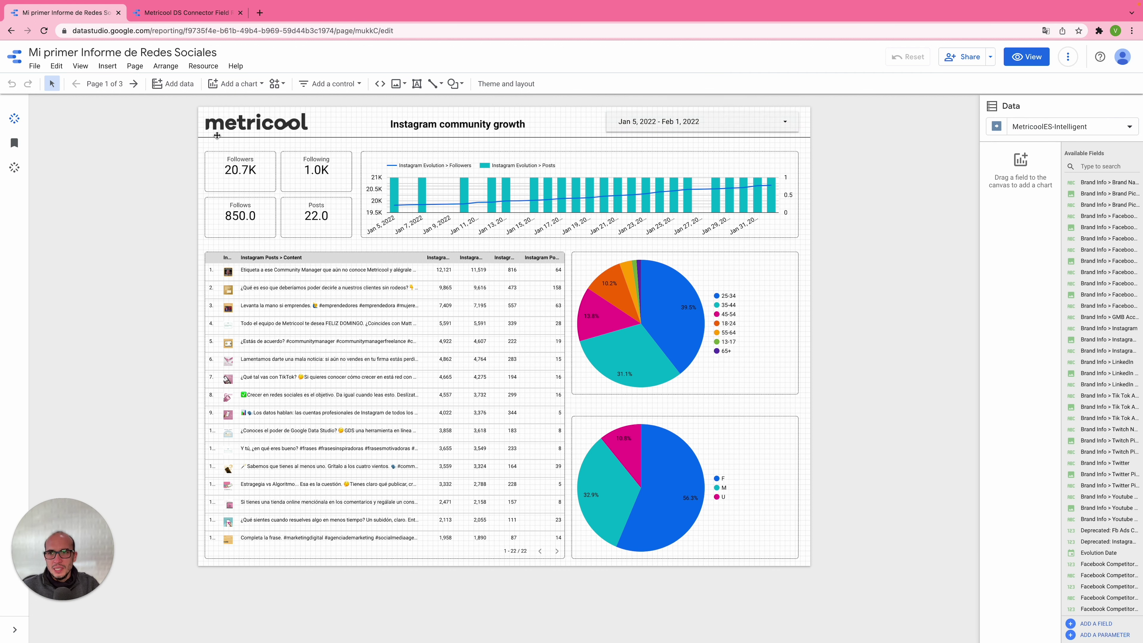
Open the report settings and assign MetricoolES-Intelligent as the report's data source.
click(35, 67)
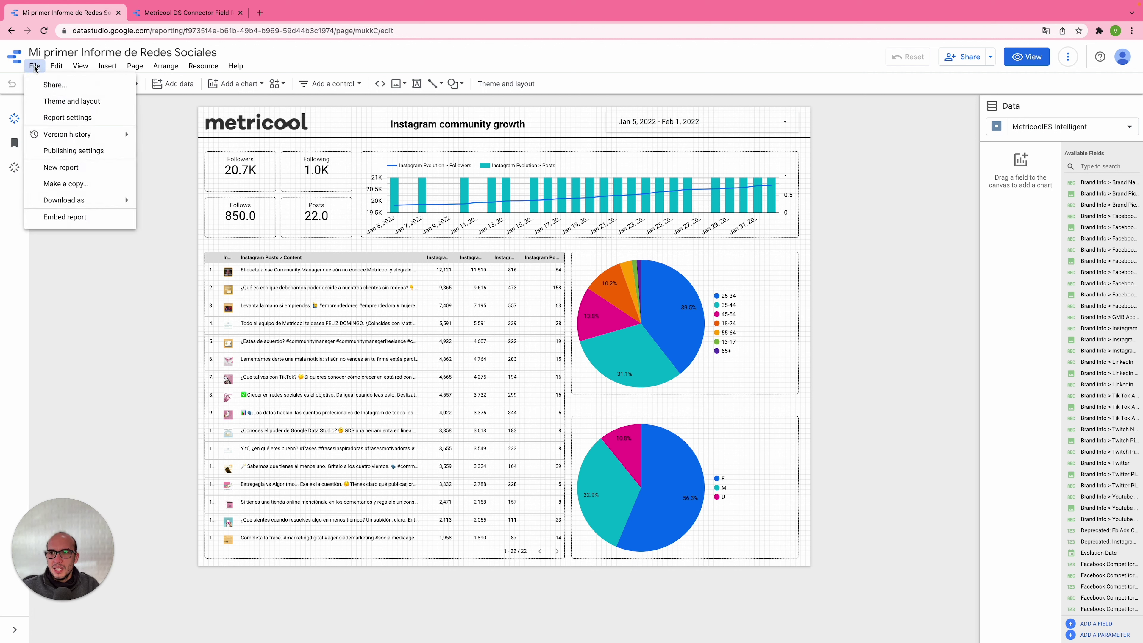
click(59, 117)
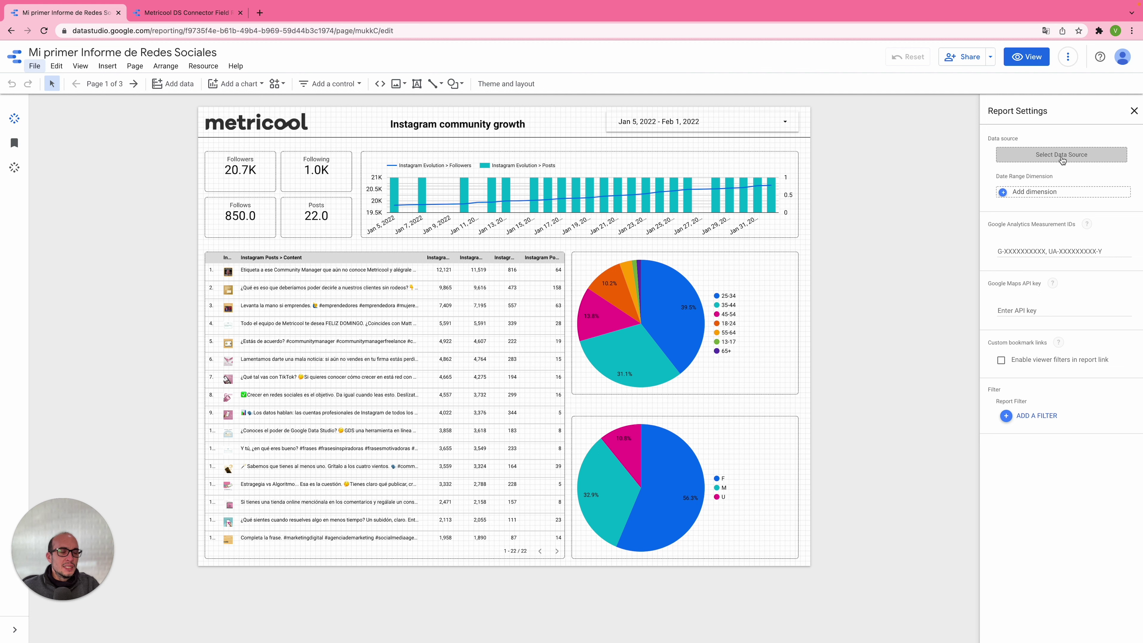
click(1075, 158)
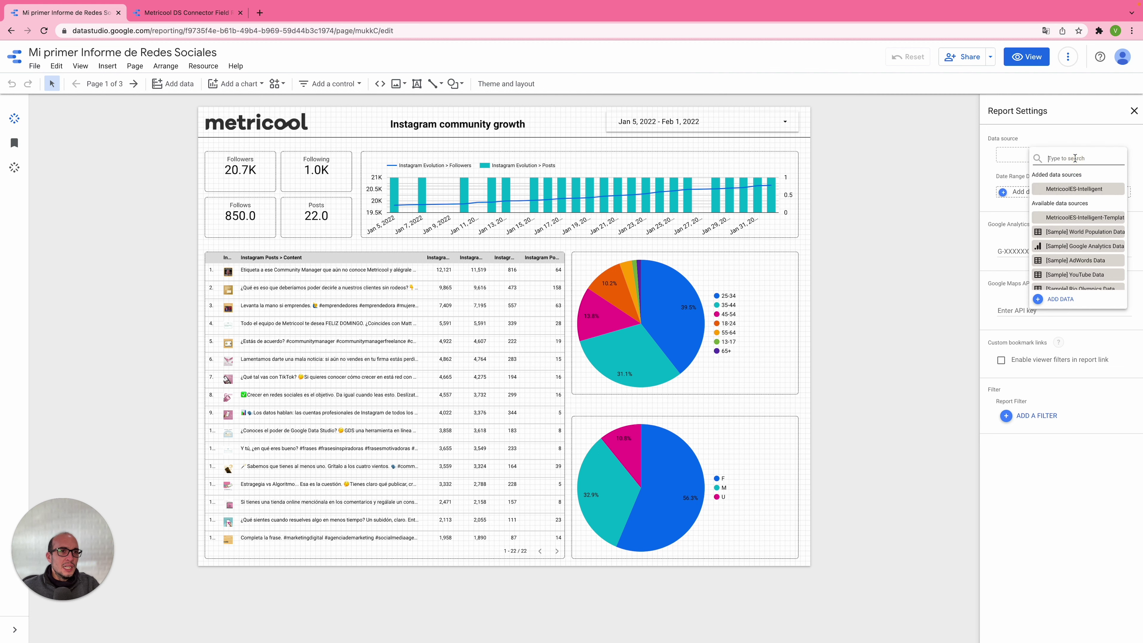
click(1073, 190)
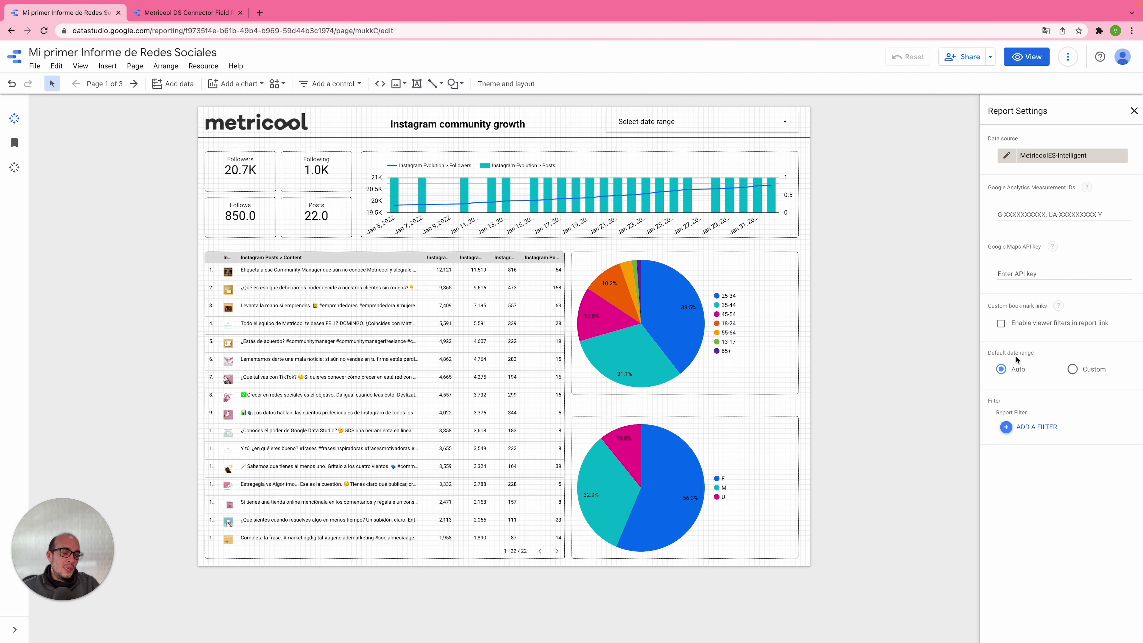
Try a custom default date range for the whole report, view its calendar, and return the setting to Auto.
click(1072, 369)
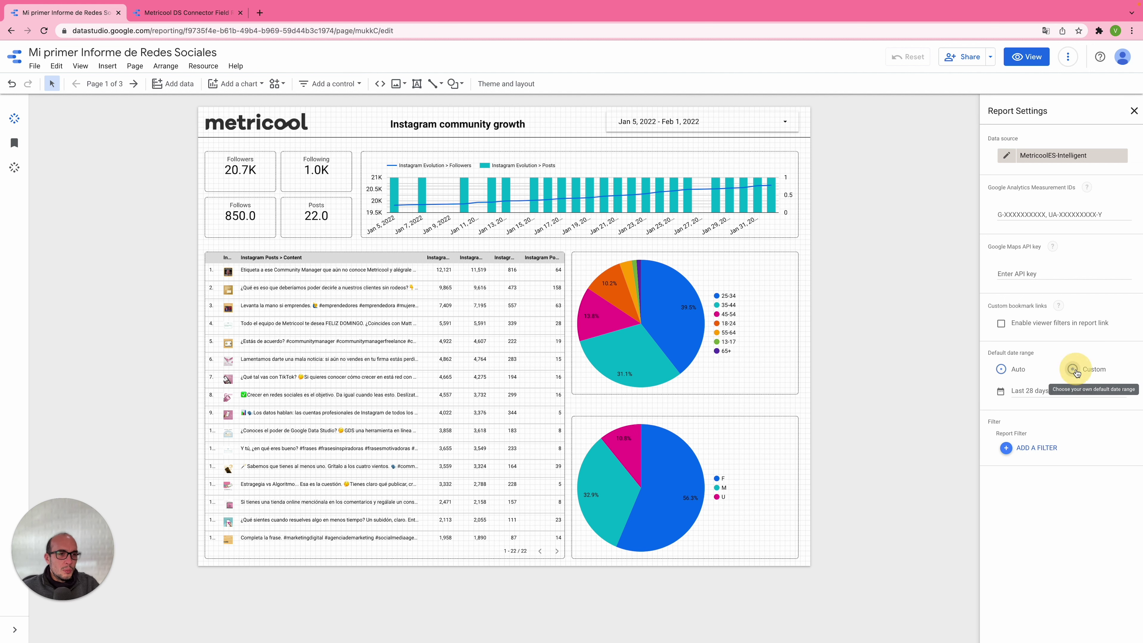
click(1034, 394)
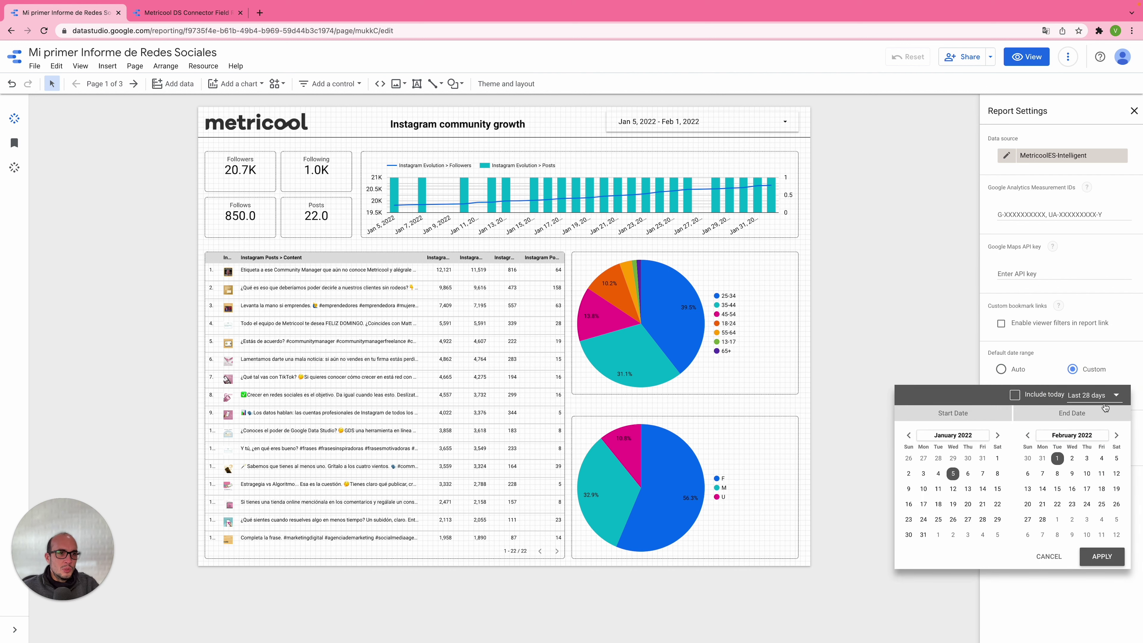
click(1019, 373)
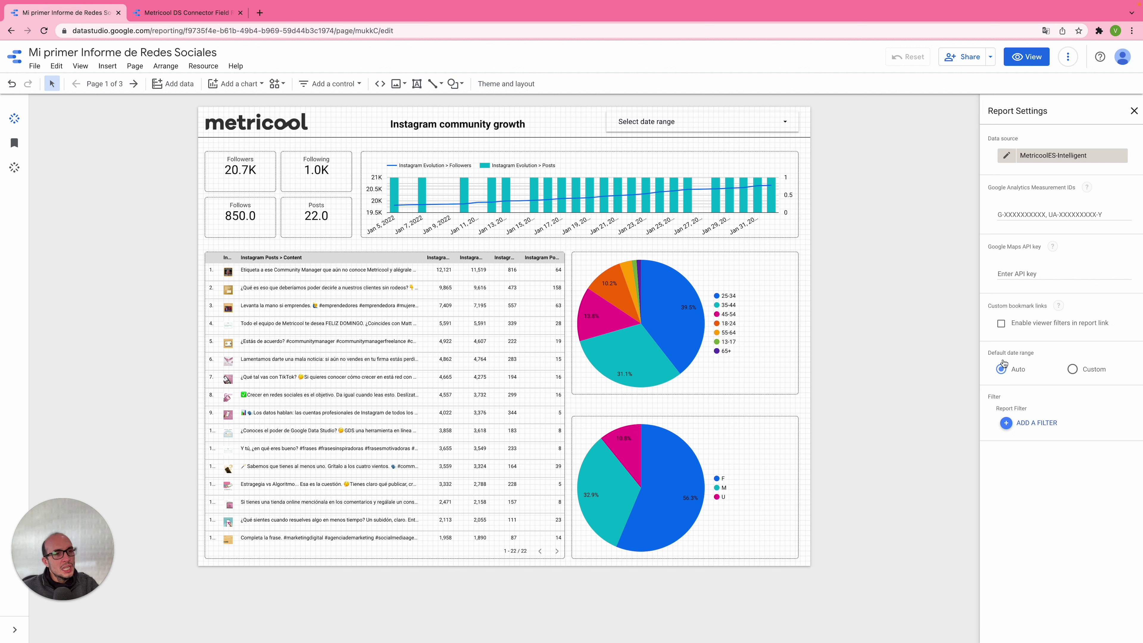
Check the calendar of the date range control on the report page, and close it without applying a range.
click(729, 128)
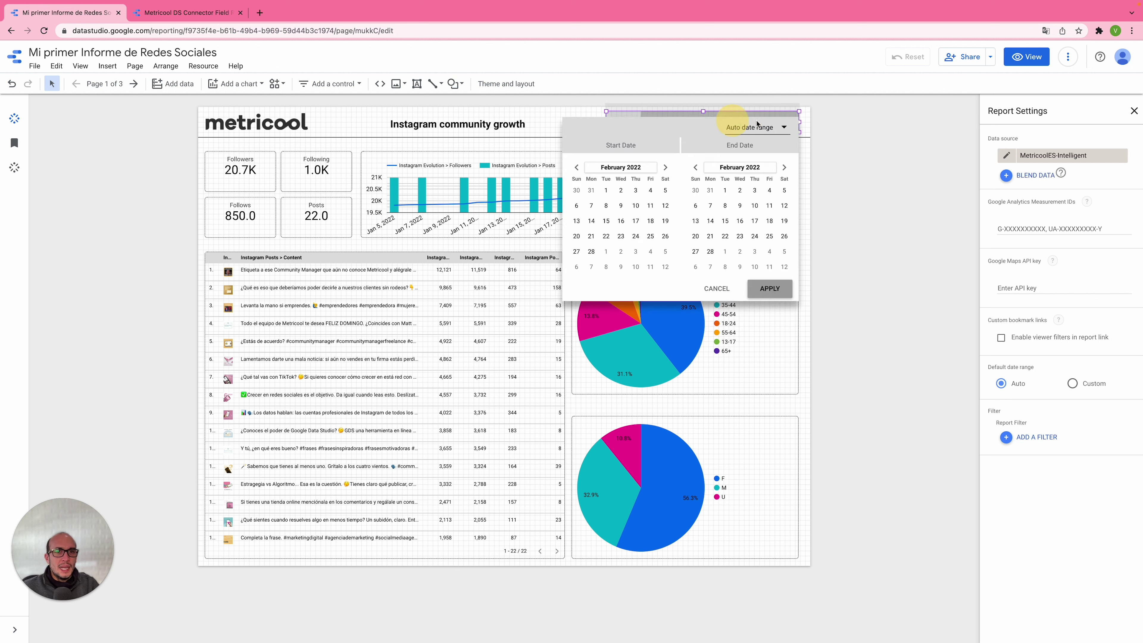
click(871, 157)
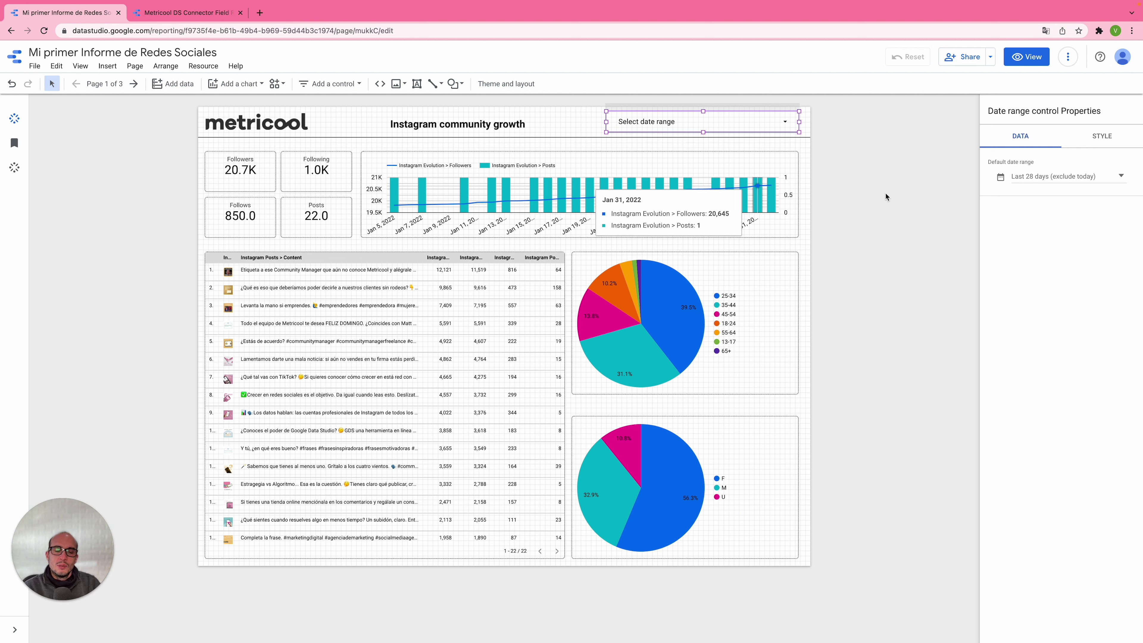
click(879, 198)
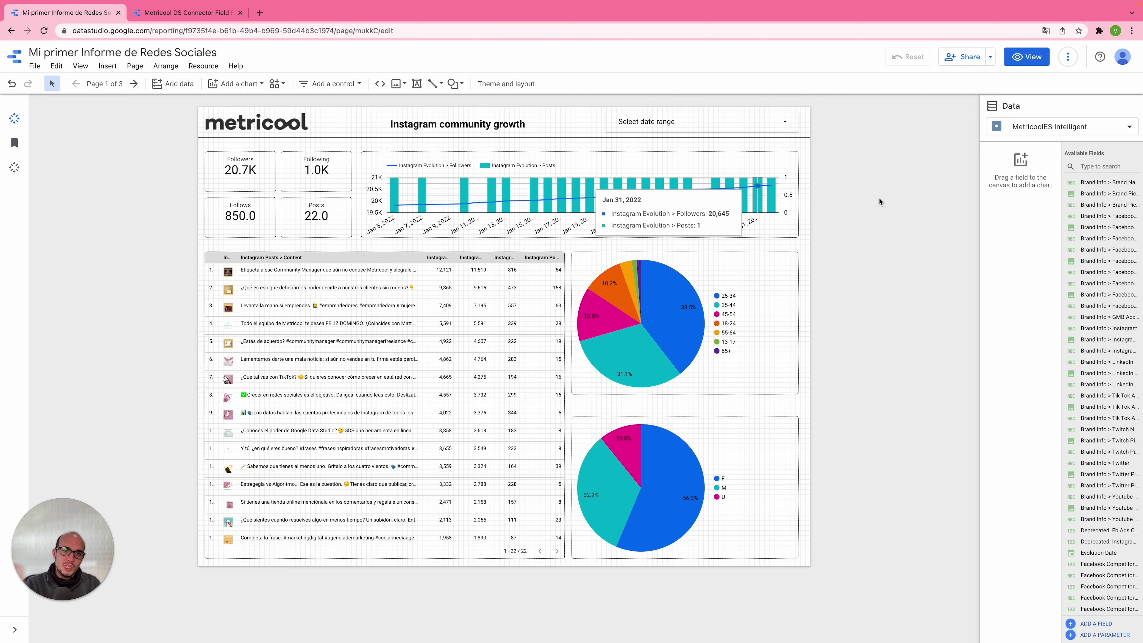